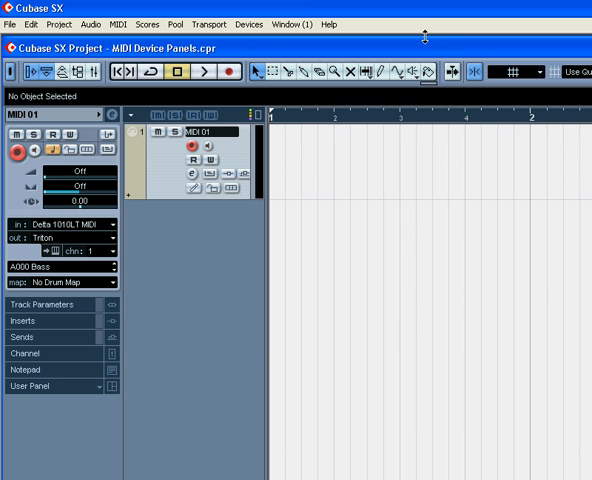
Bring up the MIDI Device Manager and start importing a device setup file.
{"action": "left_click", "coordinate": [249, 24]}
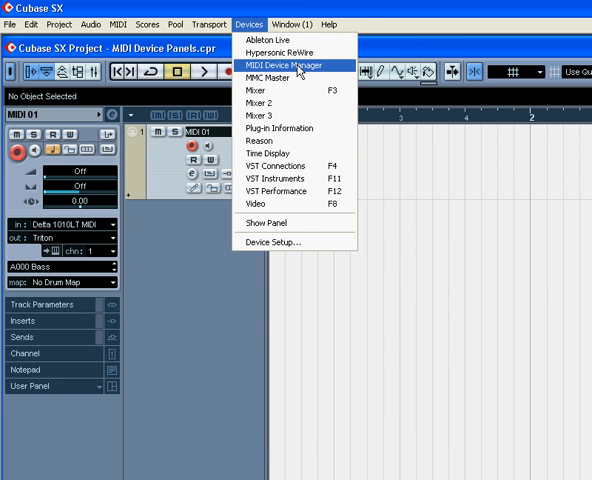
{"action": "left_click", "coordinate": [298, 66]}
{"action": "left_click_drag", "start_coordinate": [400, 190], "coordinate": [259, 160]}
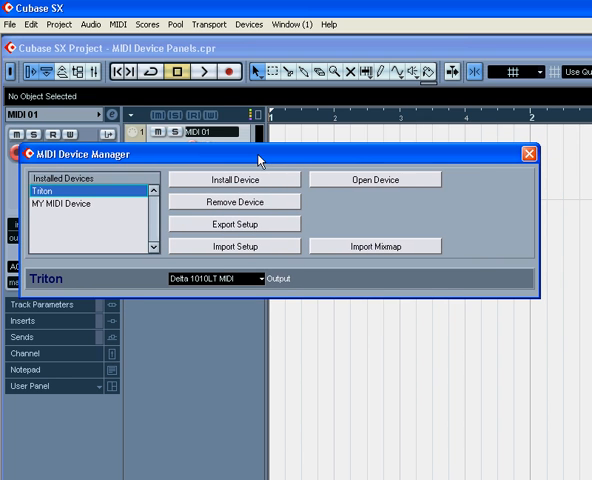
{"action": "left_click", "coordinate": [235, 246]}
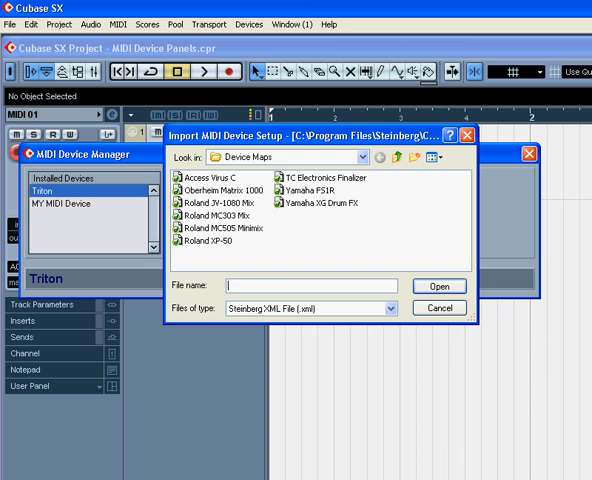
Browse the Device Maps folder and choose the Access Virus C map.
{"action": "left_click_drag", "start_coordinate": [493, 123], "coordinate": [425, 113]}
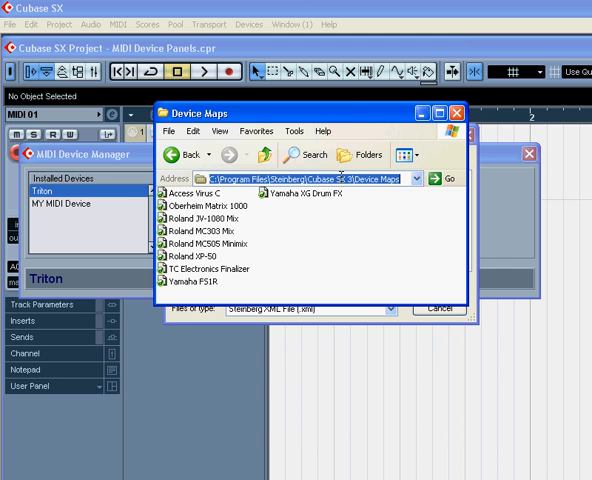
{"action": "key", "text": "alt+F4"}
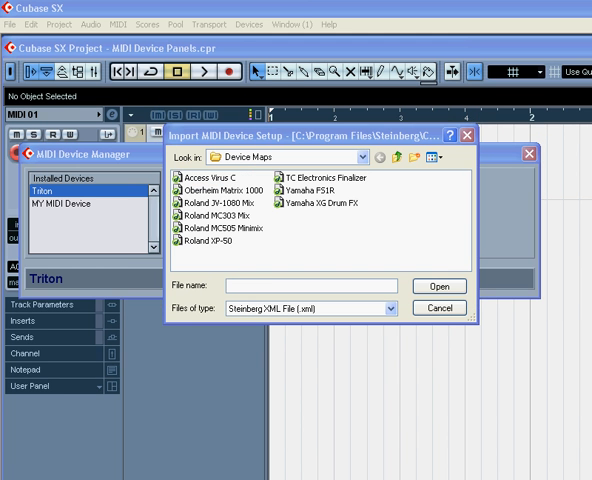
{"action": "left_click", "coordinate": [210, 177]}
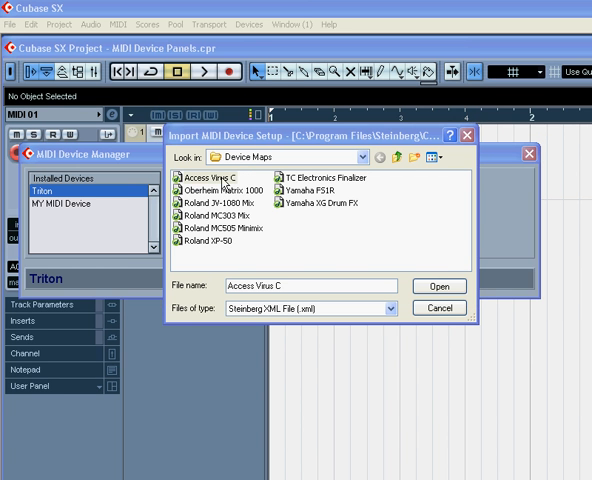
Import the Access VirusC device from the chosen map file.
{"action": "left_click", "coordinate": [439, 286]}
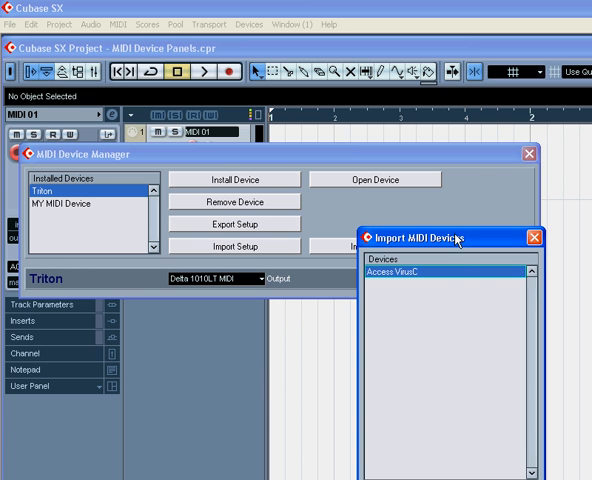
{"action": "left_click_drag", "start_coordinate": [456, 239], "coordinate": [366, 98]}
{"action": "left_click", "coordinate": [352, 352]}
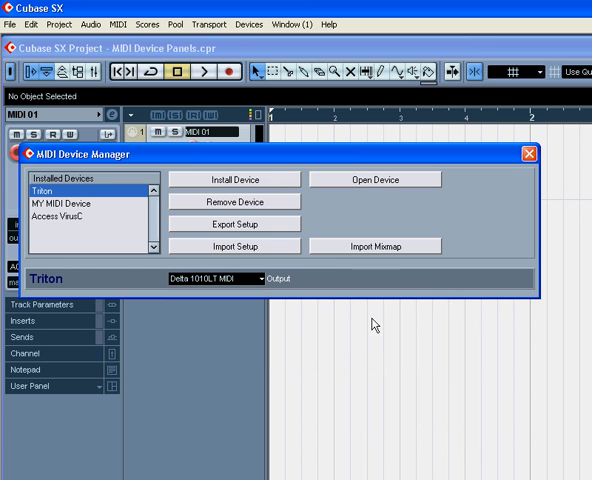
Route Access VirusC output to Delta 1010LT MIDI and preview its control panel.
{"action": "left_click", "coordinate": [60, 216]}
{"action": "left_click", "coordinate": [199, 280]}
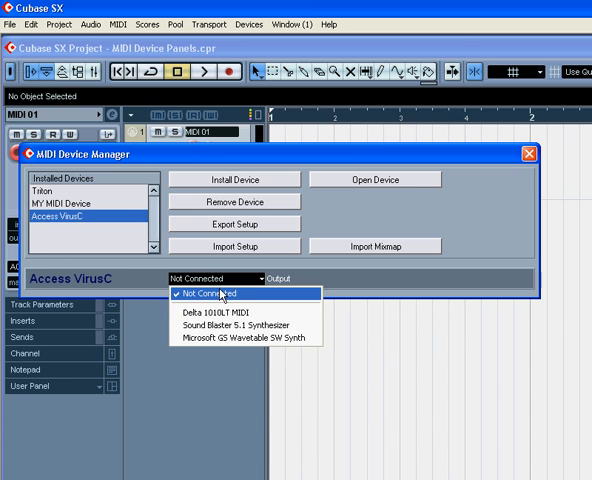
{"action": "left_click", "coordinate": [225, 312]}
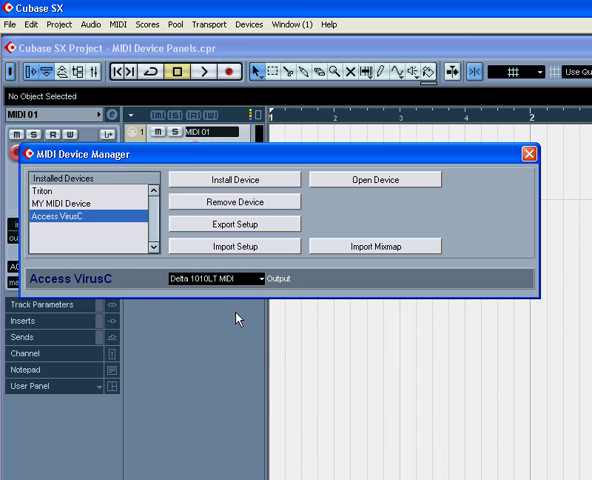
{"action": "left_click", "coordinate": [376, 180]}
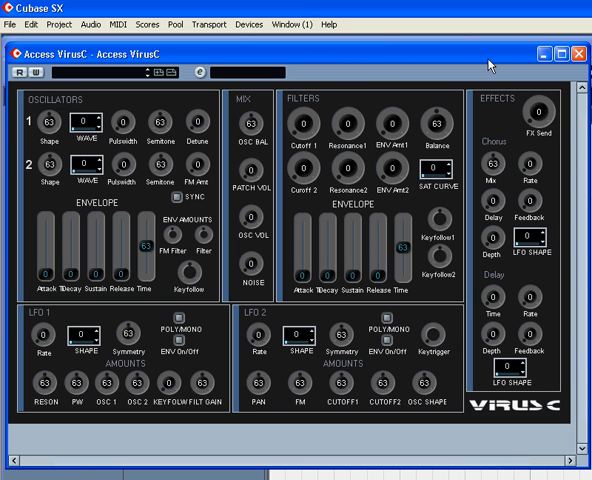
{"action": "left_click", "coordinate": [579, 53]}
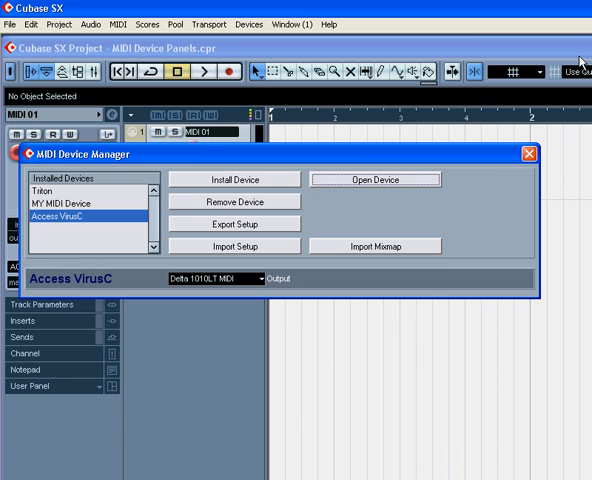
Set the MIDI 01 track's output to Access VirusC and check its chorus/delay control panel.
{"action": "left_click", "coordinate": [529, 154]}
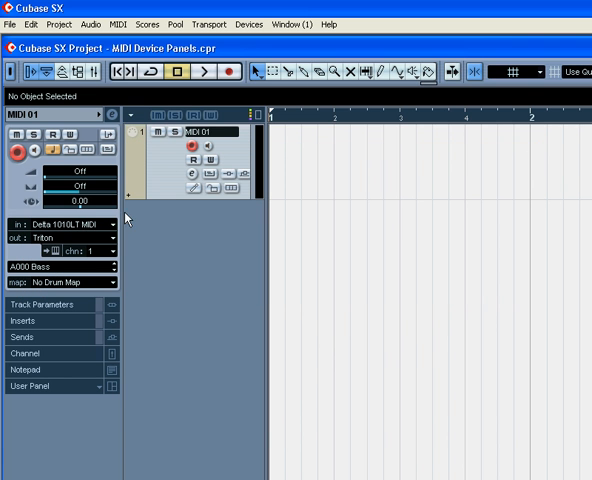
{"action": "left_click", "coordinate": [62, 224]}
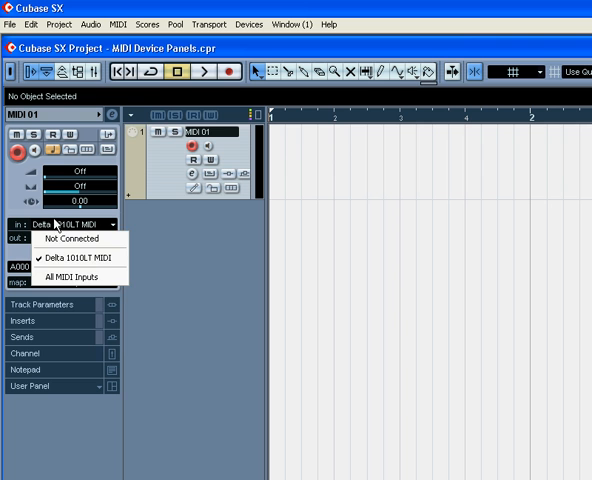
{"action": "left_click", "coordinate": [46, 240]}
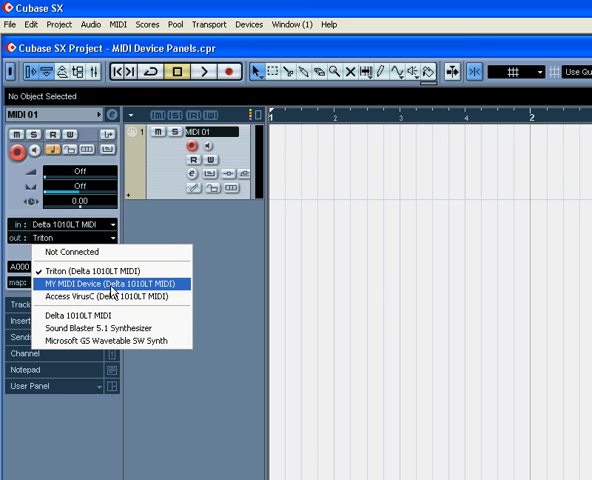
{"action": "left_click", "coordinate": [124, 297]}
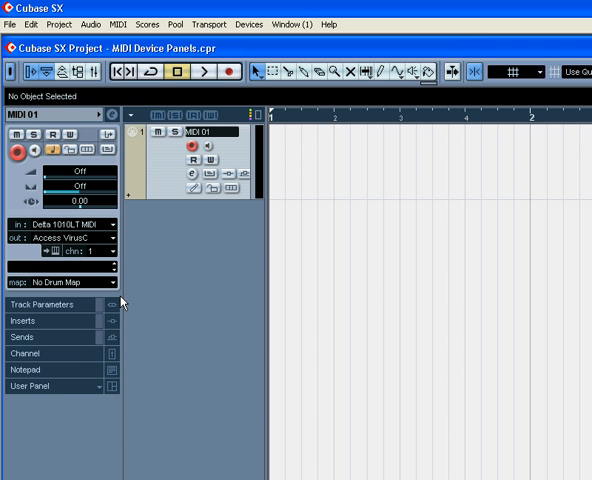
{"action": "left_click", "coordinate": [56, 251]}
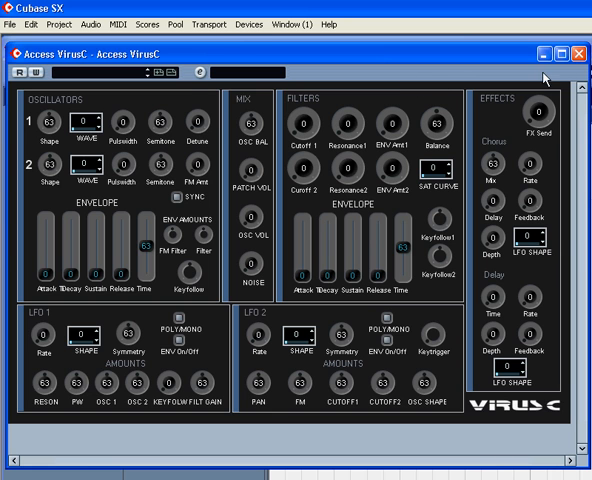
{"action": "left_click", "coordinate": [578, 54]}
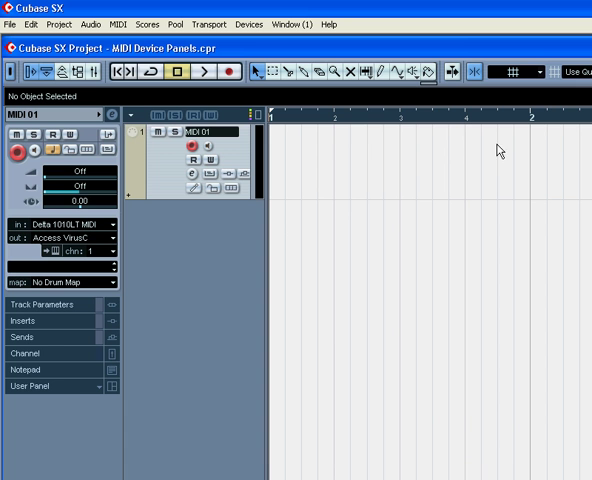
Load the Access VirusC INSPECT panel into the track's user panel section.
{"action": "left_click", "coordinate": [31, 387]}
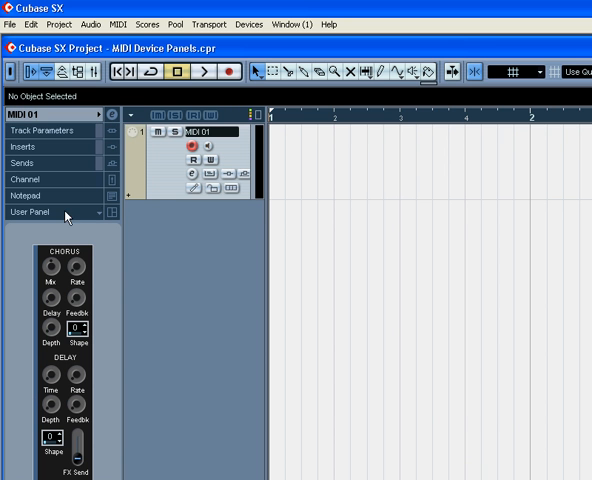
{"action": "left_click", "coordinate": [111, 212]}
{"action": "left_click", "coordinate": [114, 234]}
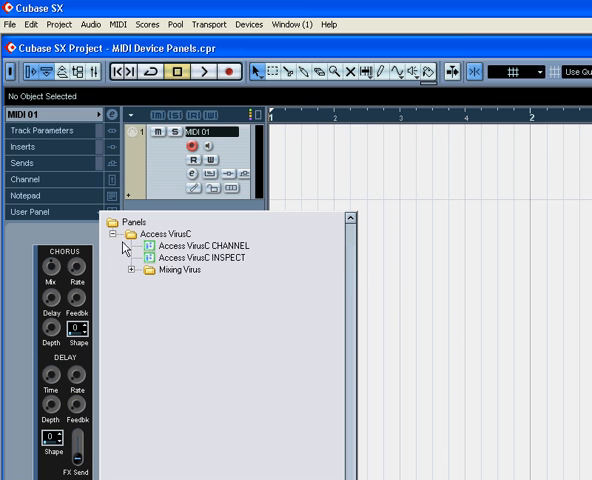
{"action": "double_click", "coordinate": [172, 258]}
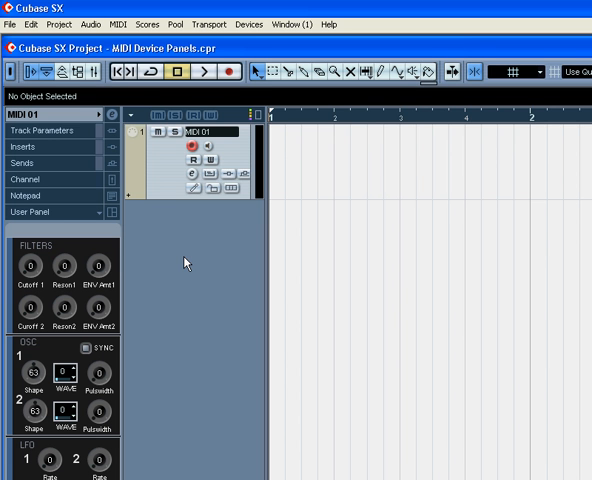
Show the user panel on the MIDI 01 mixer channel strip.
{"action": "left_click", "coordinate": [95, 73]}
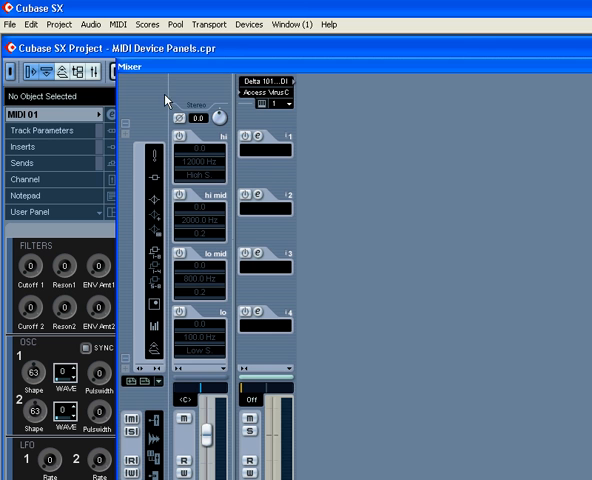
{"action": "left_click", "coordinate": [290, 368]}
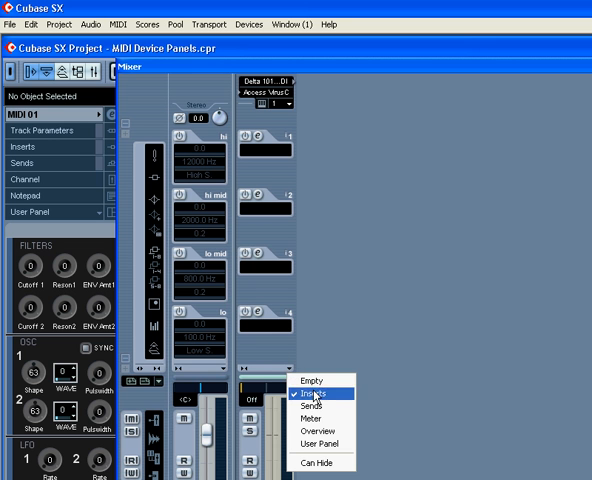
{"action": "left_click", "coordinate": [320, 443]}
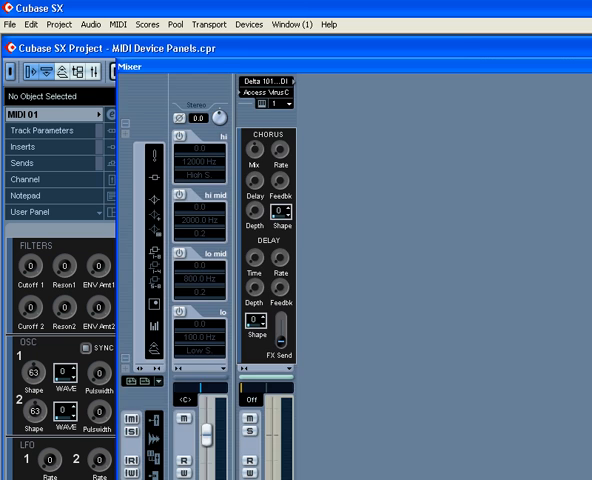
{"action": "key", "text": "F3"}
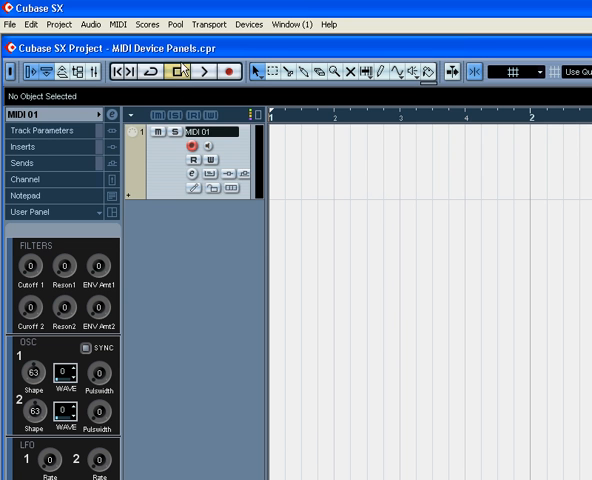
Reopen the Access VirusC control panel and switch it into edit mode.
{"action": "double_click", "coordinate": [22, 114]}
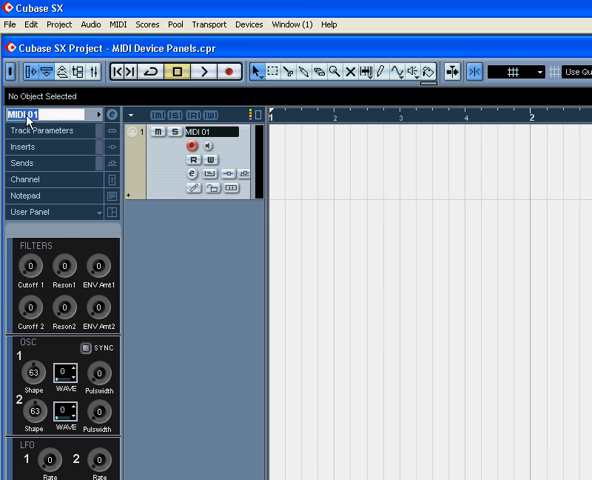
{"action": "key", "text": "Return"}
{"action": "left_click", "coordinate": [28, 116]}
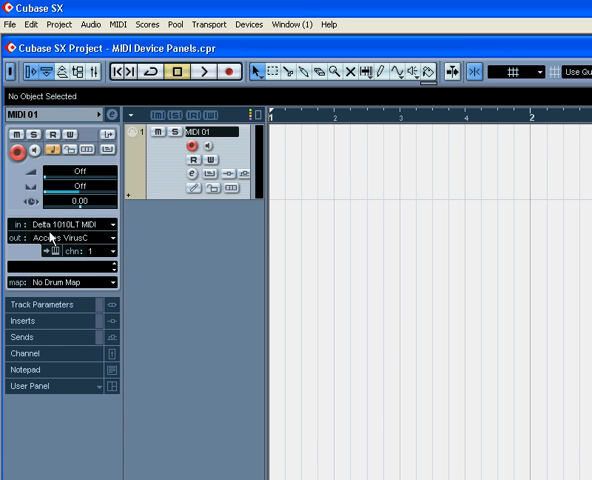
{"action": "left_click", "coordinate": [55, 251]}
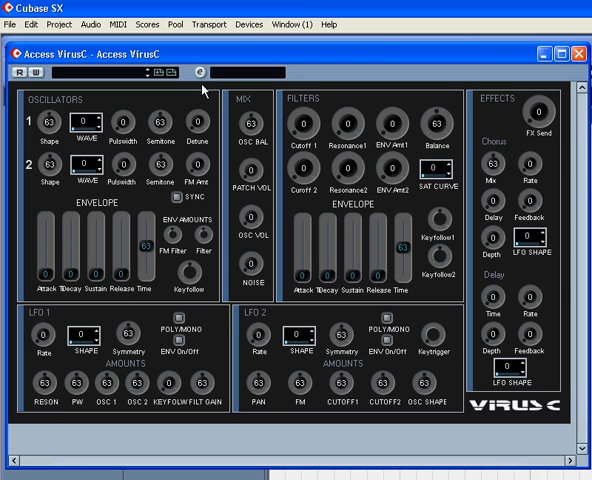
{"action": "left_click", "coordinate": [201, 72]}
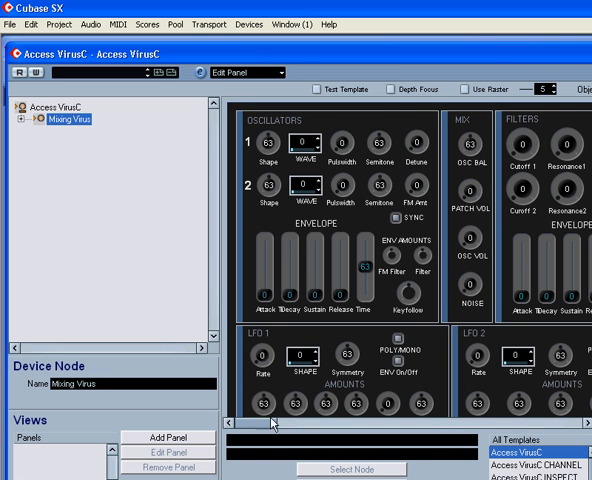
{"action": "left_click_drag", "start_coordinate": [272, 422], "coordinate": [299, 428]}
Bring up the parameter assignment for the Cutoff 1 knob.
{"action": "left_click", "coordinate": [299, 428]}
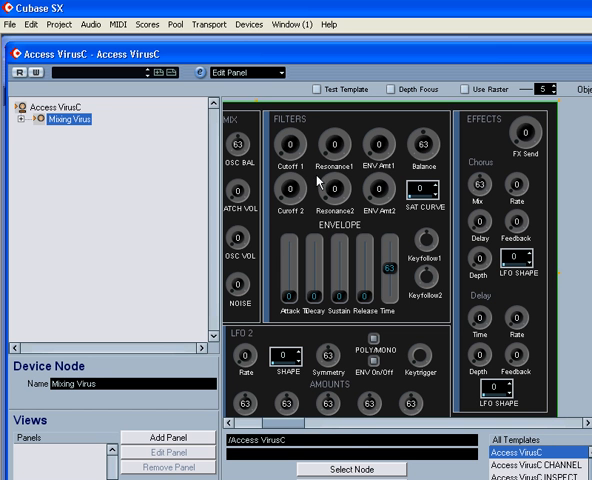
{"action": "double_click", "coordinate": [290, 150]}
{"action": "left_click_drag", "start_coordinate": [350, 230], "coordinate": [193, 178]}
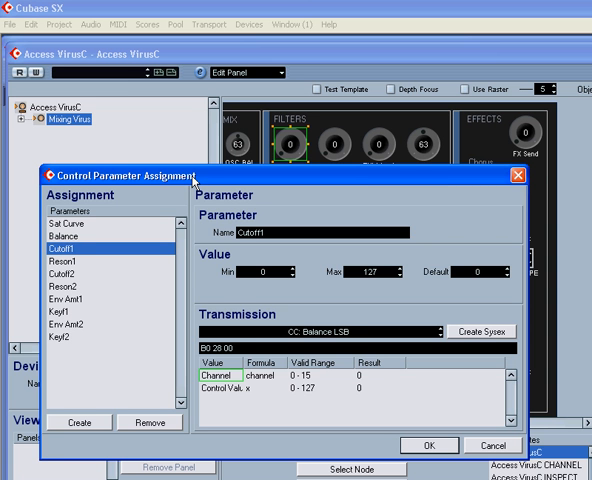
Keep CC: Balance LSB as the transmitted message for Cutoff1.
{"action": "left_click_drag", "start_coordinate": [193, 178], "coordinate": [195, 173]}
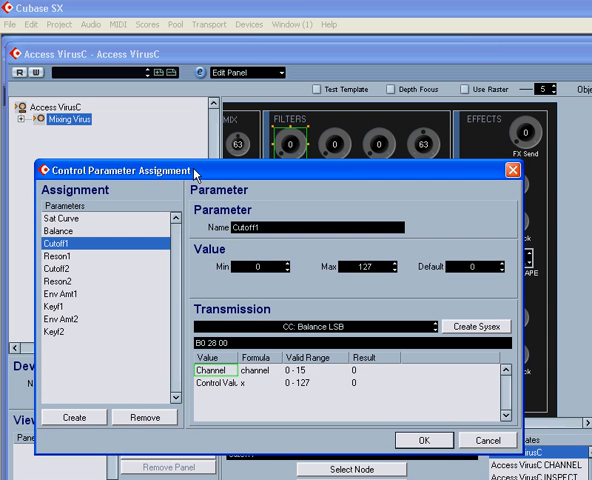
{"action": "mouse_move", "coordinate": [195, 173]}
{"action": "left_mouse_down"}
{"action": "mouse_move", "coordinate": [427, 130]}
{"action": "mouse_move", "coordinate": [185, 190]}
{"action": "left_mouse_up"}
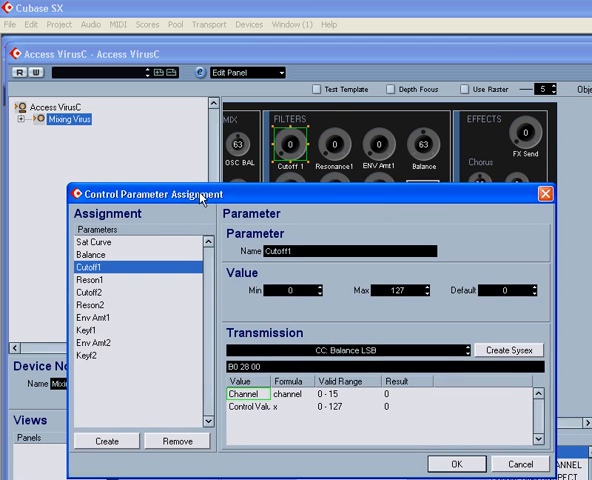
{"action": "left_click", "coordinate": [348, 345]}
{"action": "scroll", "coordinate": [434, 427], "scroll_direction": "down", "scroll_amount": 5}
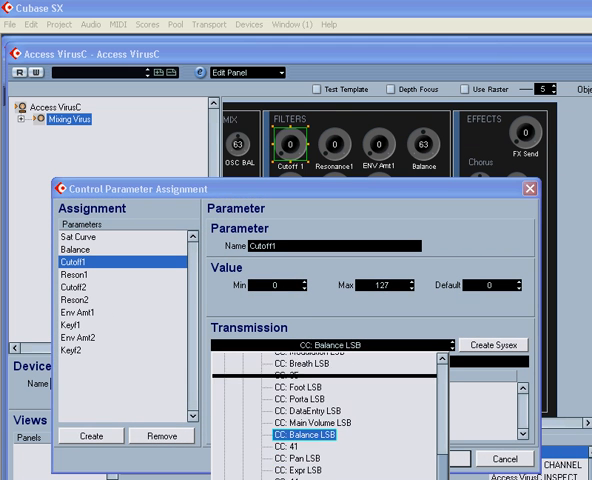
{"action": "scroll", "coordinate": [434, 427], "scroll_direction": "down", "scroll_amount": 3}
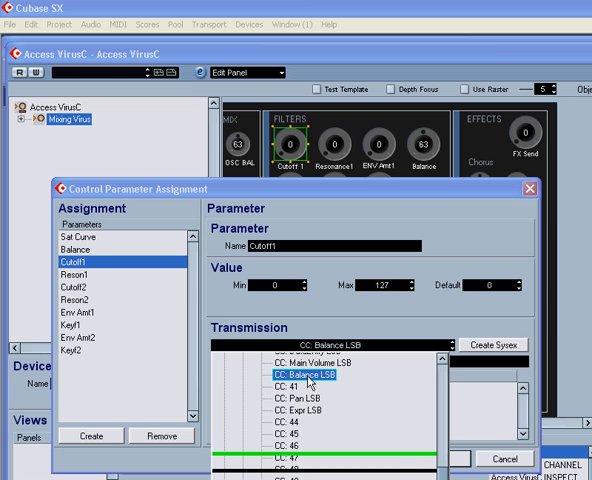
{"action": "left_click", "coordinate": [308, 376]}
Check Cutoff2's assignment to CC 41 and close the parameter assignment dialog.
{"action": "mouse_move", "coordinate": [240, 190]}
{"action": "left_mouse_down"}
{"action": "mouse_move", "coordinate": [458, 139]}
{"action": "mouse_move", "coordinate": [465, 113]}
{"action": "left_mouse_up"}
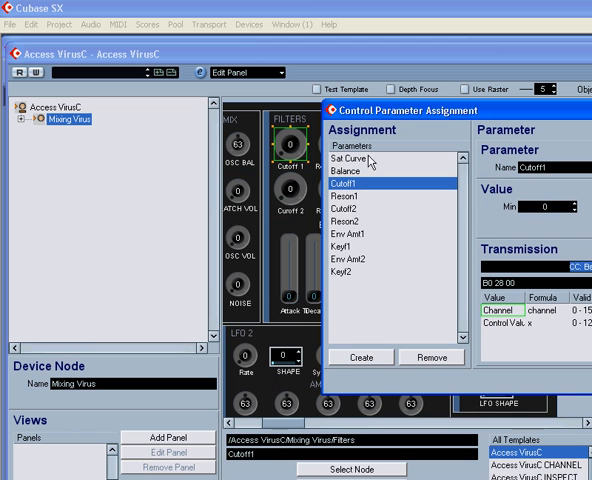
{"action": "left_click", "coordinate": [344, 208]}
{"action": "left_click_drag", "start_coordinate": [516, 108], "coordinate": [389, 114]}
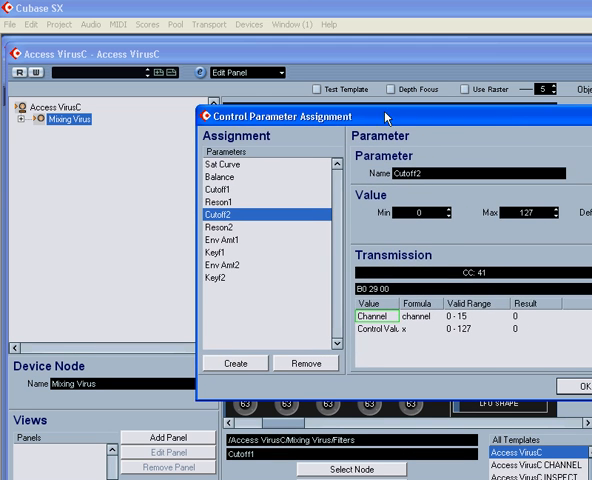
{"action": "left_click_drag", "start_coordinate": [507, 118], "coordinate": [430, 127]}
{"action": "left_click", "coordinate": [526, 128]}
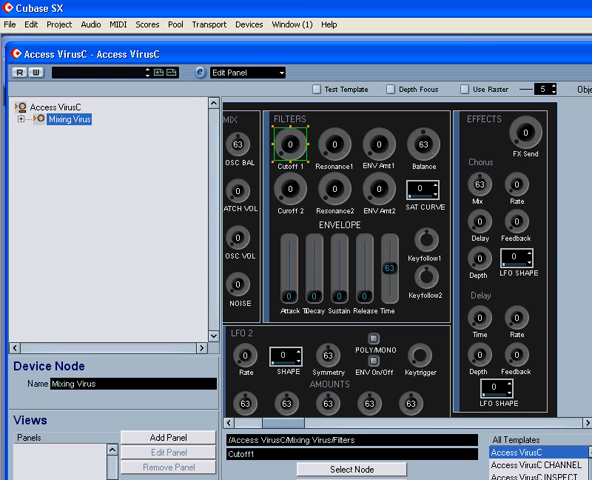
Add a first automation lane to MIDI 01 using the All CC controller list.
{"action": "left_click", "coordinate": [200, 72]}
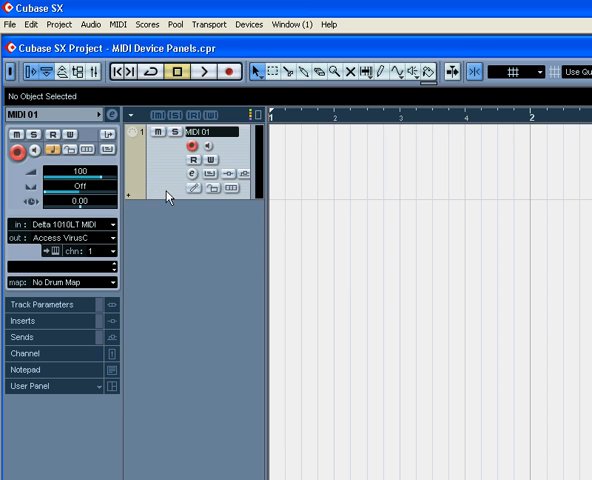
{"action": "left_click", "coordinate": [129, 198]}
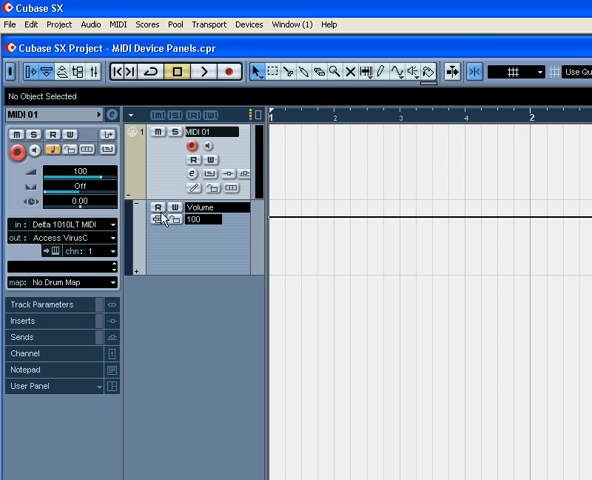
{"action": "left_click", "coordinate": [203, 208]}
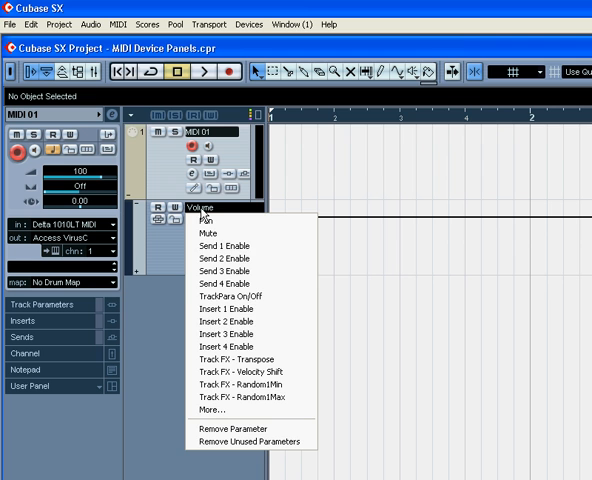
{"action": "left_click", "coordinate": [222, 411]}
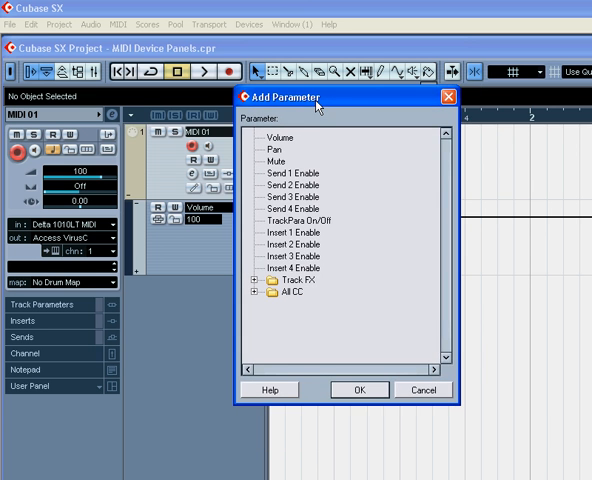
{"action": "left_click", "coordinate": [255, 293]}
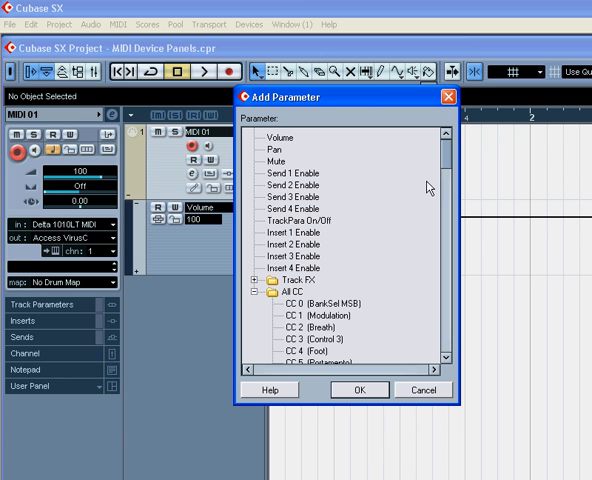
{"action": "left_click_drag", "start_coordinate": [447, 165], "coordinate": [437, 243]}
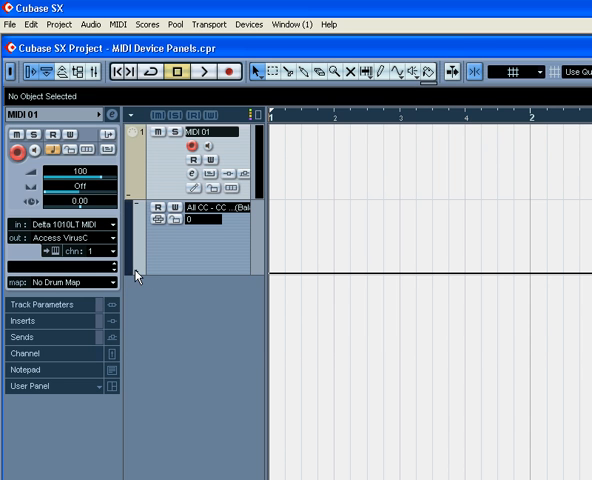
Add a second automation lane assigned to CC 41 and enable automation read.
{"action": "left_click", "coordinate": [137, 275]}
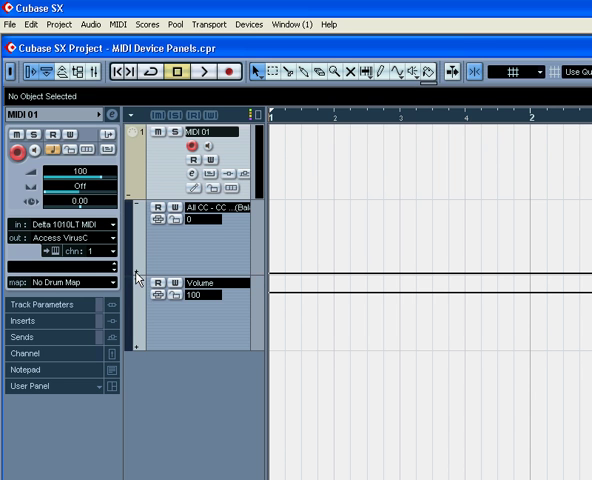
{"action": "left_click", "coordinate": [202, 283]}
{"action": "left_click", "coordinate": [245, 478]}
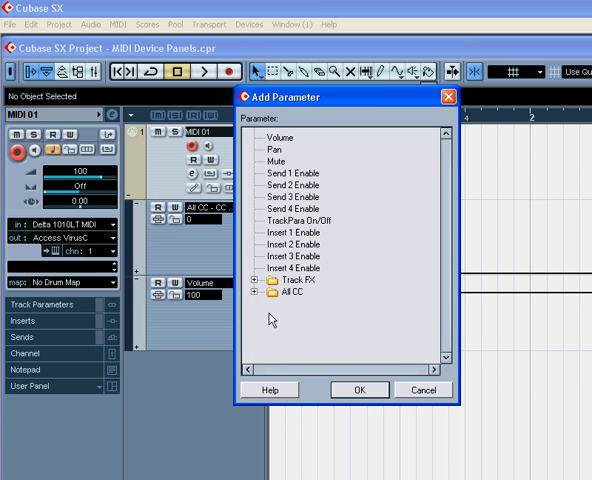
{"action": "left_click", "coordinate": [255, 292]}
{"action": "left_click_drag", "start_coordinate": [446, 160], "coordinate": [443, 235]}
{"action": "double_click", "coordinate": [322, 247]}
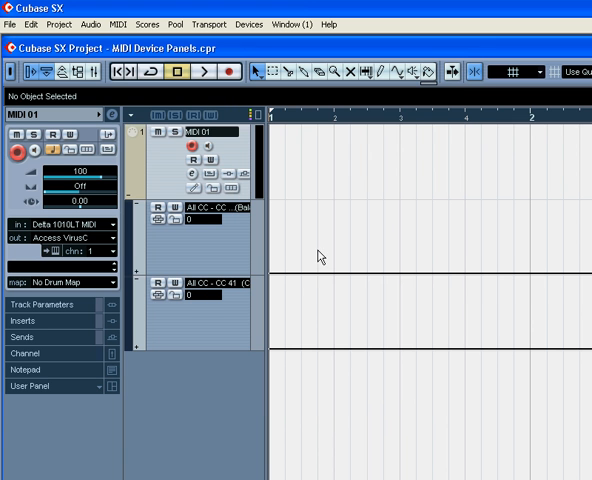
{"action": "left_click", "coordinate": [158, 207]}
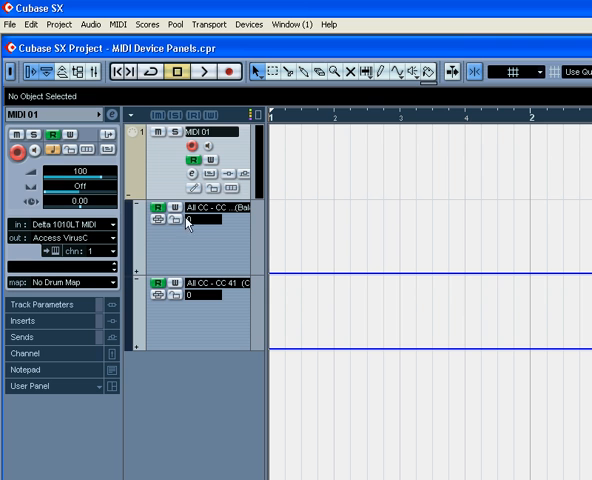
Draw a gradually rising freehand curve in the CC Balance LSB lane.
{"action": "left_click", "coordinate": [382, 74]}
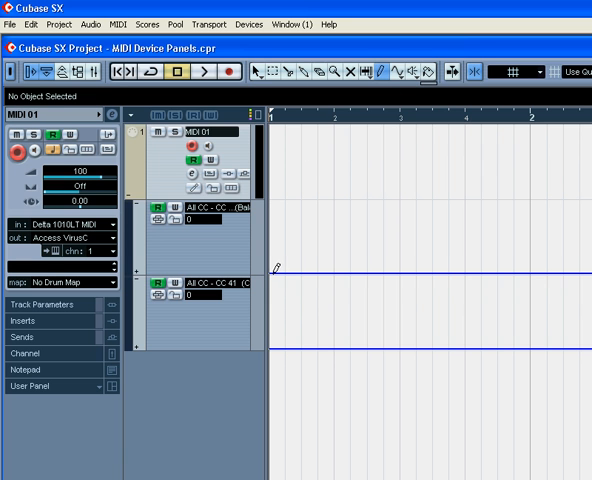
{"action": "left_click_drag", "start_coordinate": [277, 268], "coordinate": [525, 225]}
{"action": "left_click", "coordinate": [417, 120]}
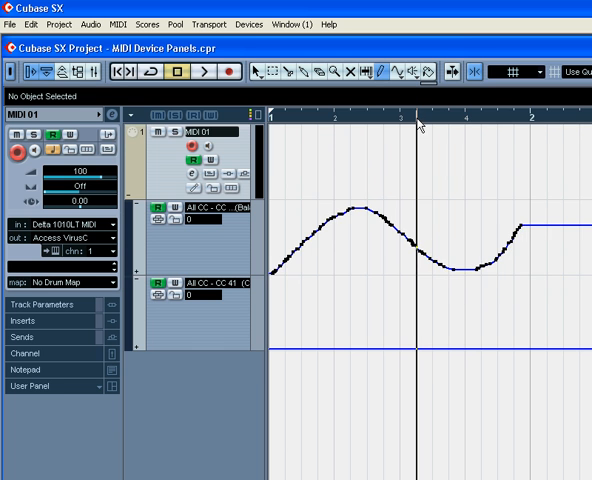
{"action": "left_click_drag", "start_coordinate": [420, 125], "coordinate": [407, 97]}
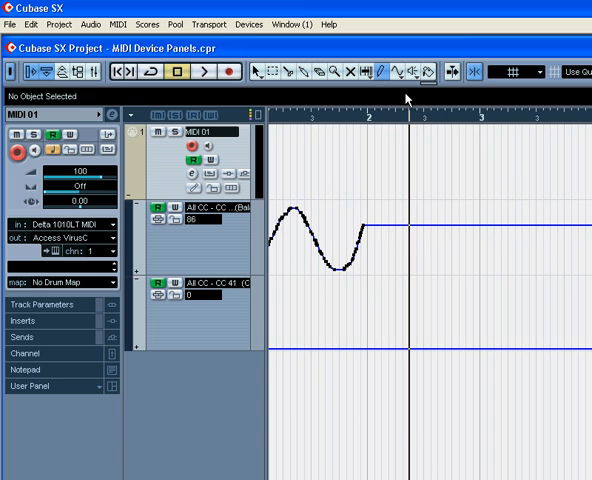
{"action": "left_click_drag", "start_coordinate": [338, 263], "coordinate": [465, 205]}
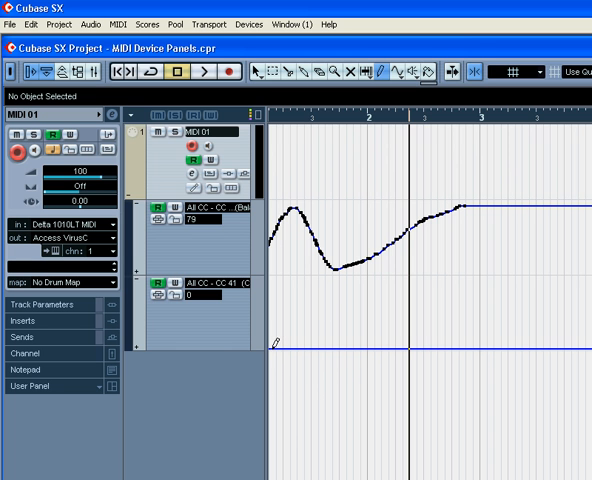
Draw and extend a freehand curve in the CC 41 lane.
{"action": "left_click_drag", "start_coordinate": [276, 343], "coordinate": [437, 311]}
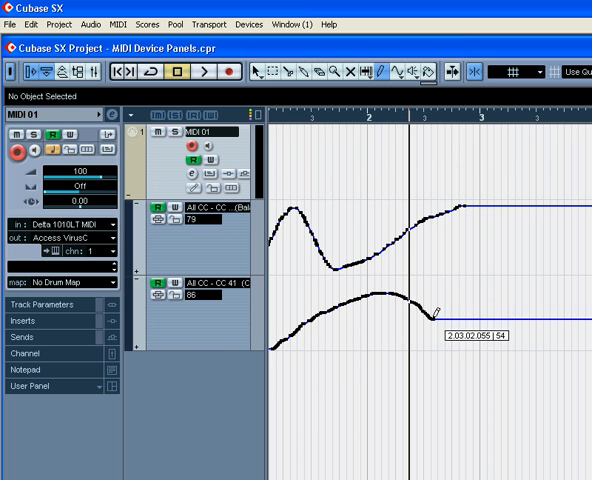
{"action": "left_click_drag", "start_coordinate": [437, 311], "coordinate": [517, 283]}
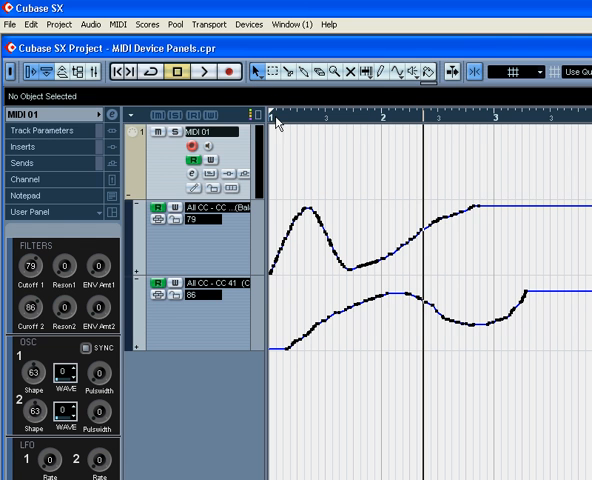
Play MIDI 01 from the project start to run the automation, then stop.
{"action": "left_click", "coordinate": [277, 120]}
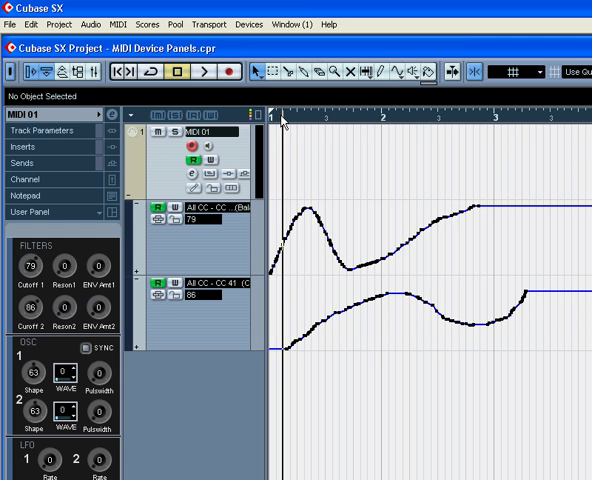
{"action": "left_click", "coordinate": [117, 73]}
{"action": "left_click", "coordinate": [204, 72]}
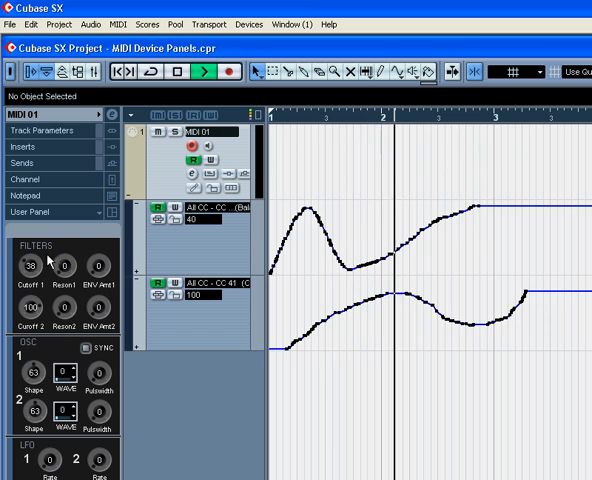
{"action": "left_click", "coordinate": [178, 72]}
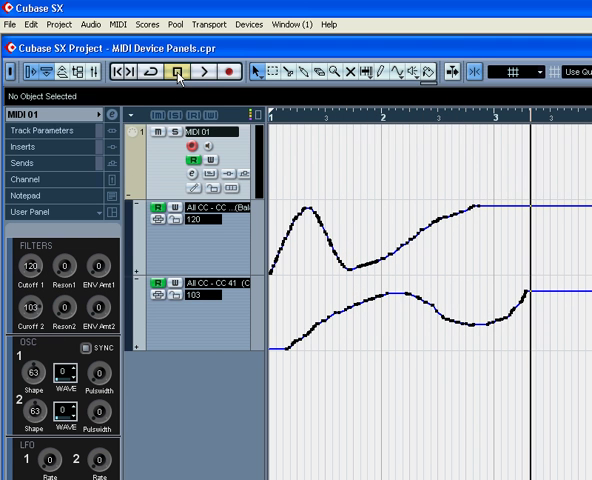
Hide both controller automation lanes so only the MIDI 01 track remains.
{"action": "left_click", "coordinate": [137, 284]}
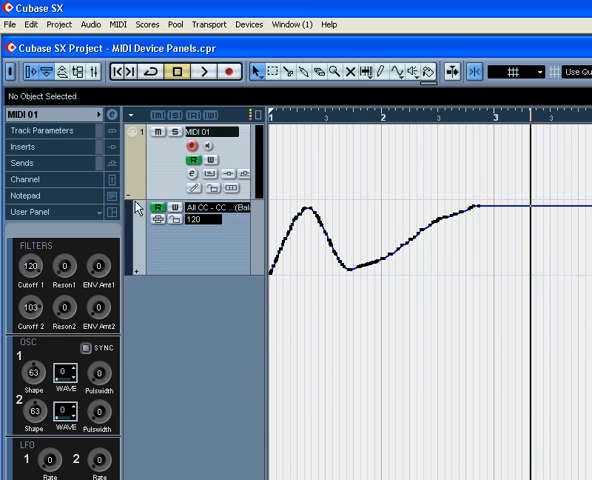
{"action": "left_click", "coordinate": [137, 207]}
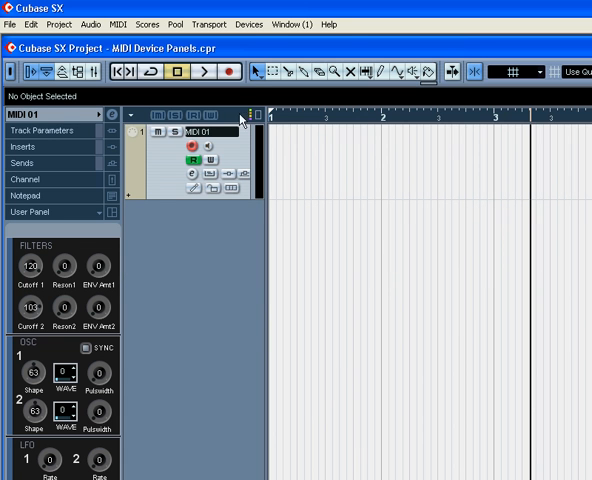
Open MY MIDI Device from the MIDI Device Manager, showing Channels 1-16 in its panel editor.
{"action": "left_click", "coordinate": [249, 24]}
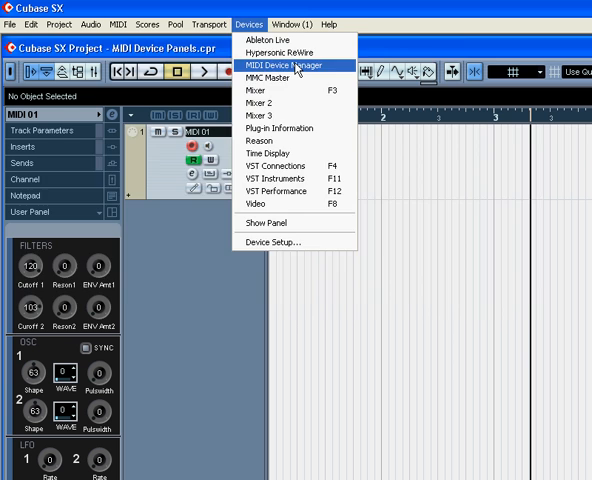
{"action": "left_click", "coordinate": [283, 65]}
{"action": "left_click_drag", "start_coordinate": [392, 155], "coordinate": [353, 178]}
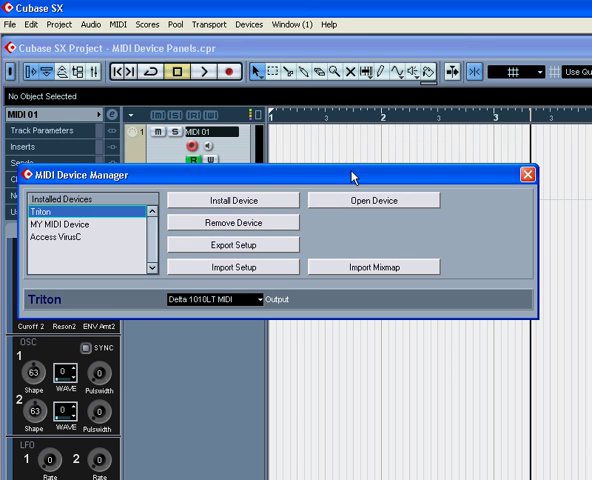
{"action": "left_click", "coordinate": [82, 225]}
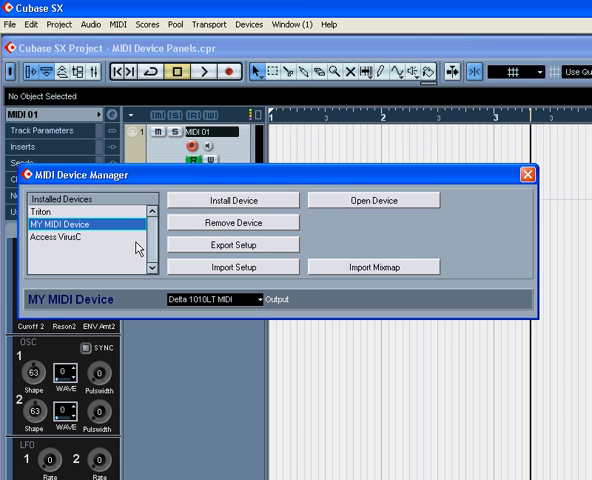
{"action": "left_click", "coordinate": [387, 201]}
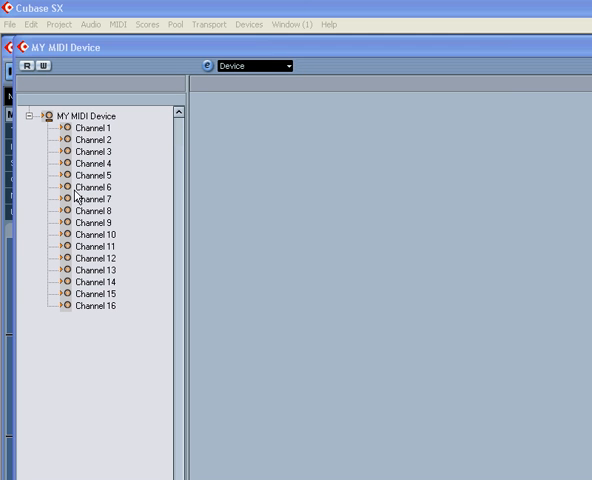
Start a new inspector-sized panel on MY MIDI Device's Channel 1 node.
{"action": "left_click", "coordinate": [93, 129]}
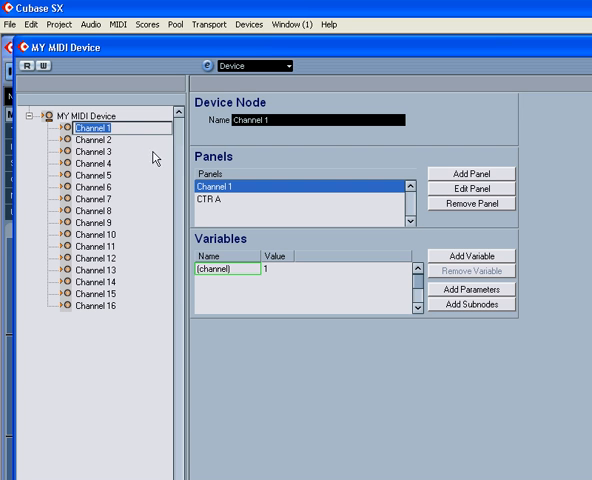
{"action": "left_click", "coordinate": [466, 174]}
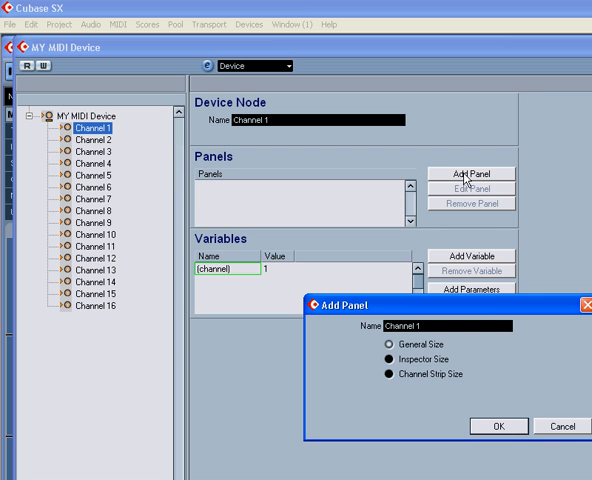
{"action": "left_click_drag", "start_coordinate": [471, 307], "coordinate": [357, 227]}
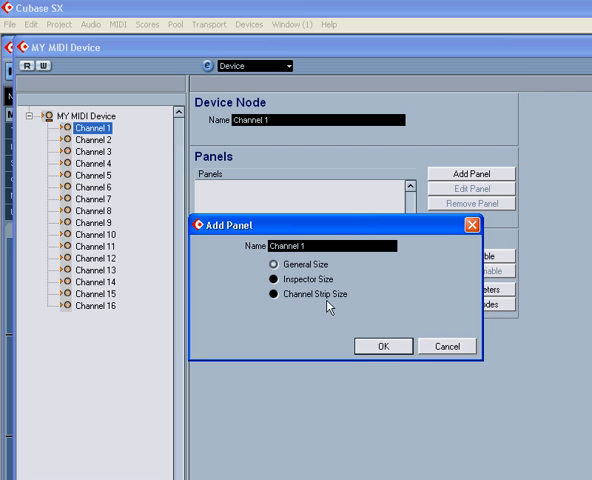
{"action": "left_click", "coordinate": [274, 279]}
Name the new panel Controls and confirm its creation.
{"action": "left_click", "coordinate": [300, 247]}
{"action": "left_click_drag", "start_coordinate": [305, 247], "coordinate": [270, 247]}
{"action": "type", "text": "Controls"}
{"action": "left_click", "coordinate": [383, 346]}
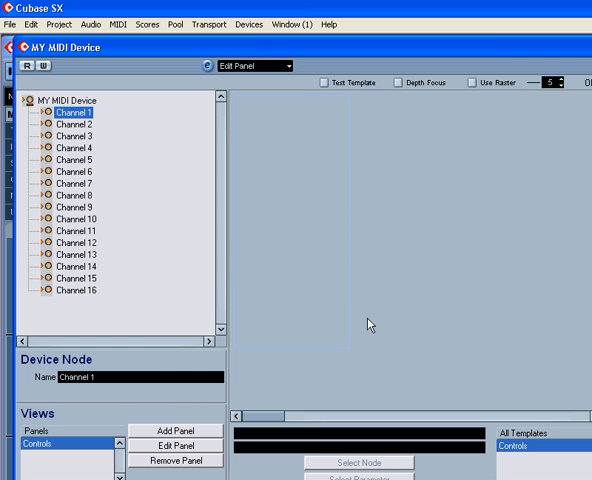
Enlarge the editing area by narrowing the device tree, keeping Backgrounds as the object type.
{"action": "left_click_drag", "start_coordinate": [228, 280], "coordinate": [147, 275]}
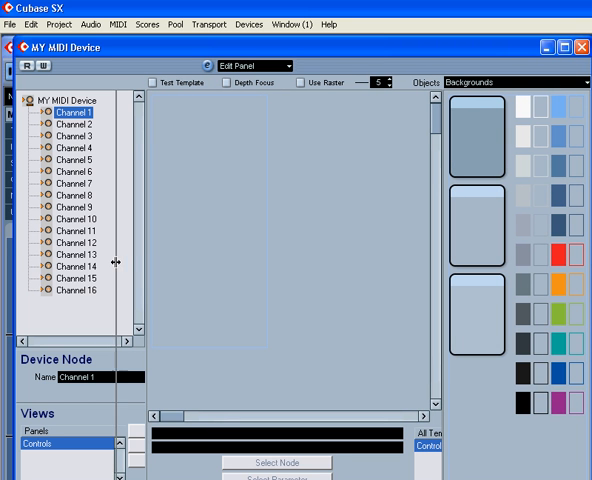
{"action": "left_click_drag", "start_coordinate": [146, 264], "coordinate": [112, 265]}
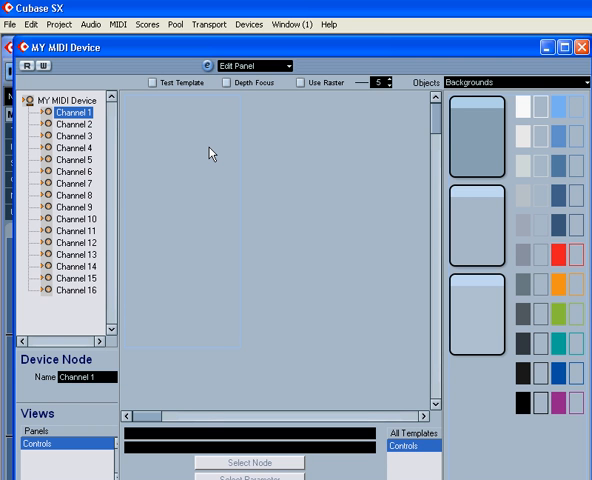
{"action": "left_click", "coordinate": [470, 82]}
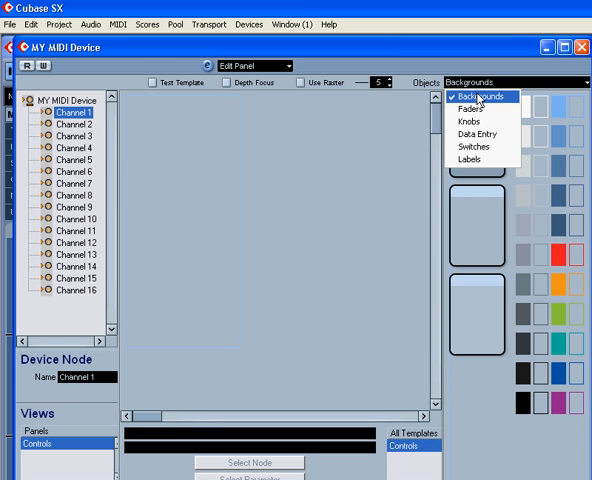
{"action": "left_click", "coordinate": [479, 97]}
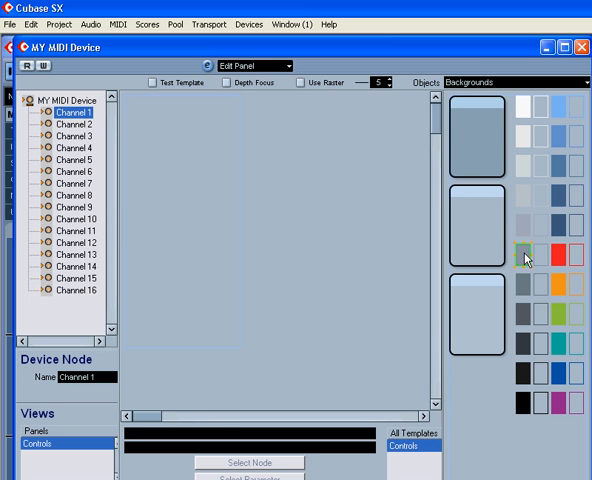
Drop a grey background onto the Controls panel's top-left corner.
{"action": "left_click_drag", "start_coordinate": [525, 257], "coordinate": [360, 220]}
{"action": "left_click_drag", "start_coordinate": [154, 135], "coordinate": [132, 103]}
{"action": "left_click", "coordinate": [146, 120]}
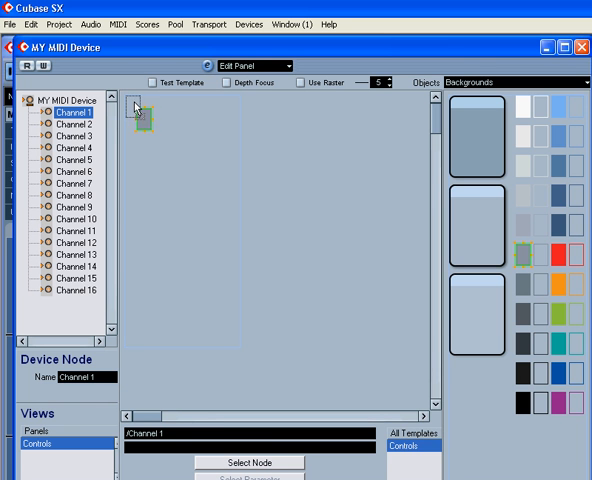
{"action": "left_click", "coordinate": [140, 125]}
{"action": "left_click_drag", "start_coordinate": [169, 180], "coordinate": [140, 124]}
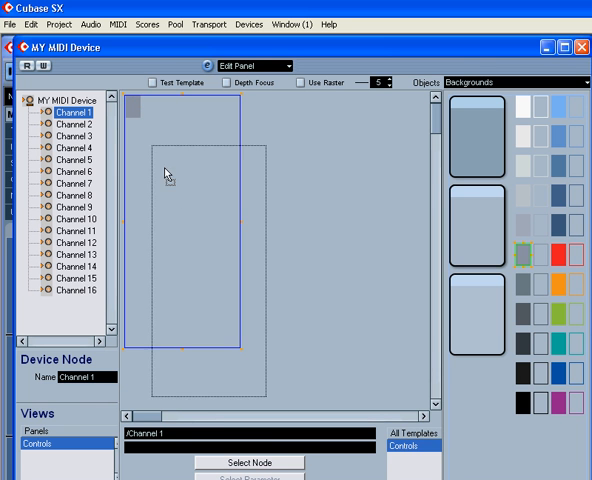
Stretch the grey background to fill the panel down to its bottom-right corner.
{"action": "left_click", "coordinate": [136, 115]}
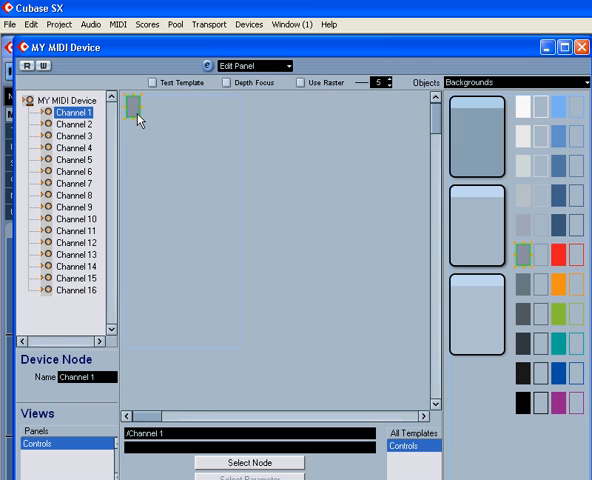
{"action": "left_click_drag", "start_coordinate": [139, 121], "coordinate": [222, 346]}
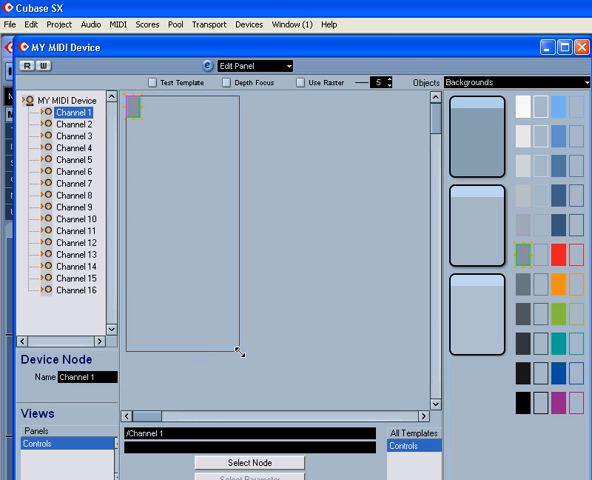
{"action": "left_click_drag", "start_coordinate": [222, 346], "coordinate": [239, 353]}
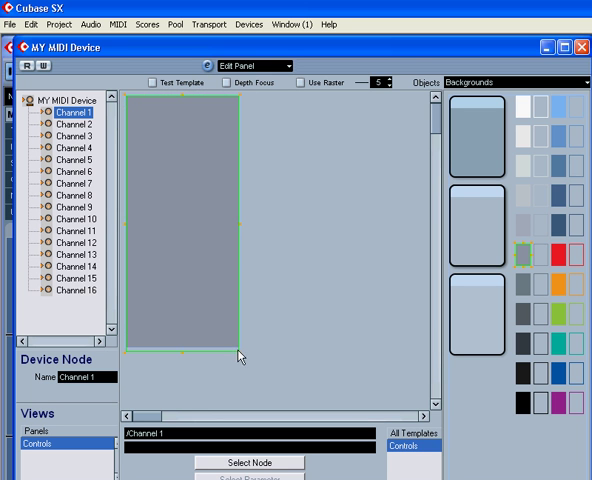
{"action": "left_click", "coordinate": [468, 82]}
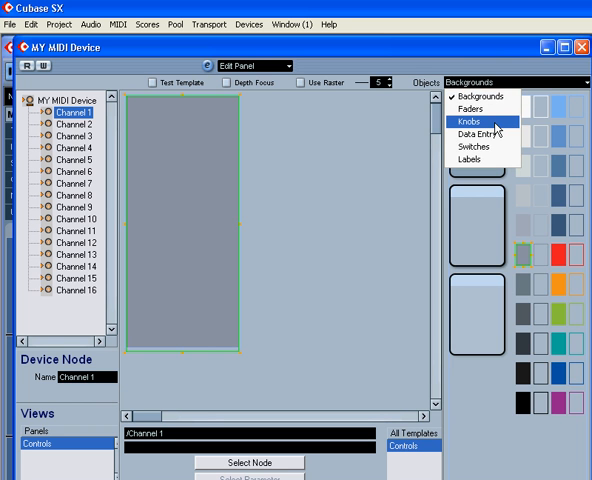
Place a knob from the Knobs palette at the panel's top-left, bringing up Control Parameter Assignment.
{"action": "left_click", "coordinate": [494, 124]}
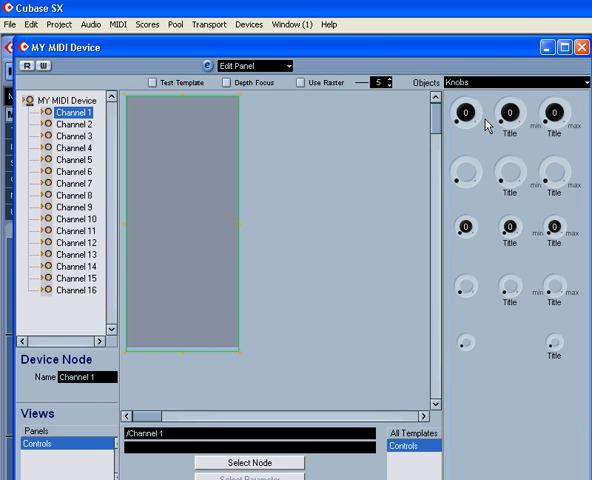
{"action": "left_click_drag", "start_coordinate": [512, 118], "coordinate": [139, 110]}
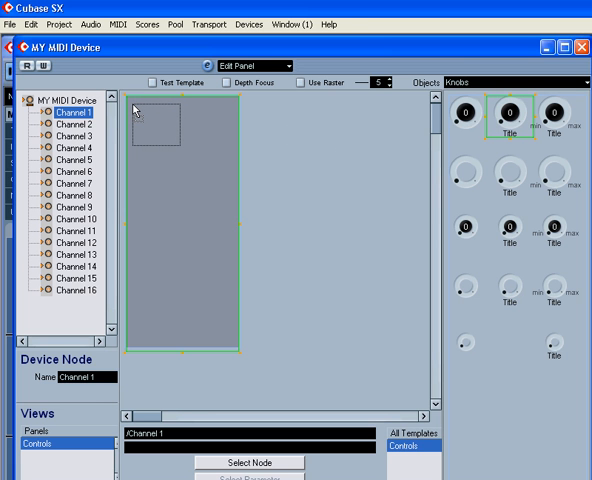
{"action": "left_click_drag", "start_coordinate": [139, 110], "coordinate": [133, 105]}
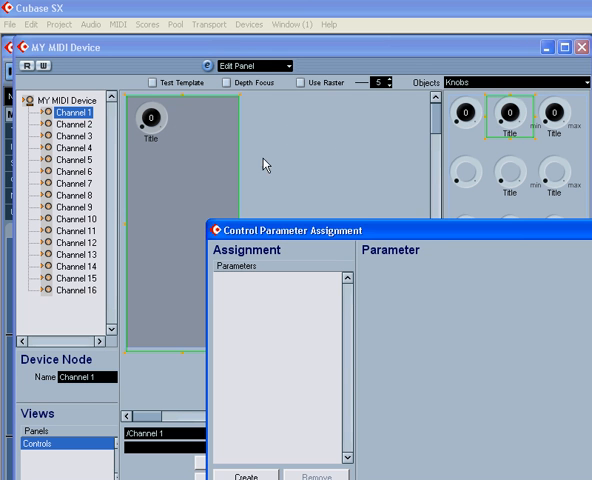
{"action": "left_click_drag", "start_coordinate": [400, 232], "coordinate": [253, 158]}
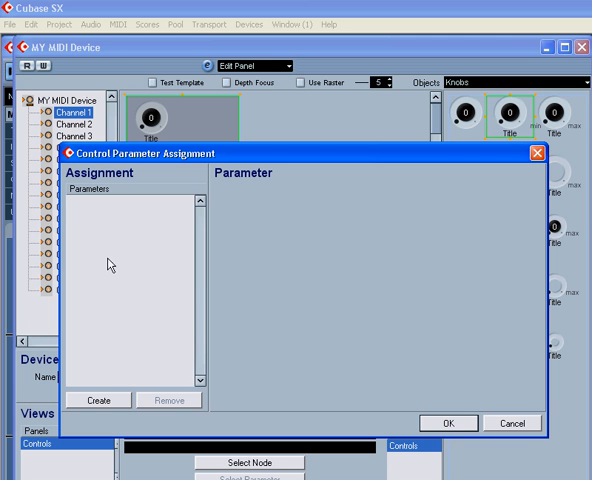
Create a parameter named ARP Gate with default 63 transmitting CC Gen Purp 2.
{"action": "left_click", "coordinate": [99, 400]}
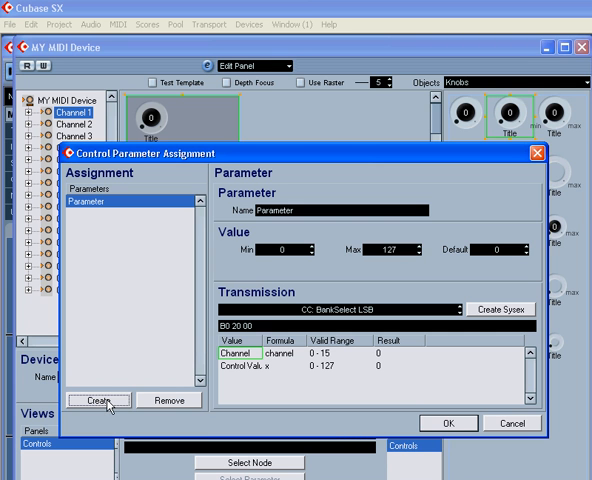
{"action": "double_click", "coordinate": [272, 210]}
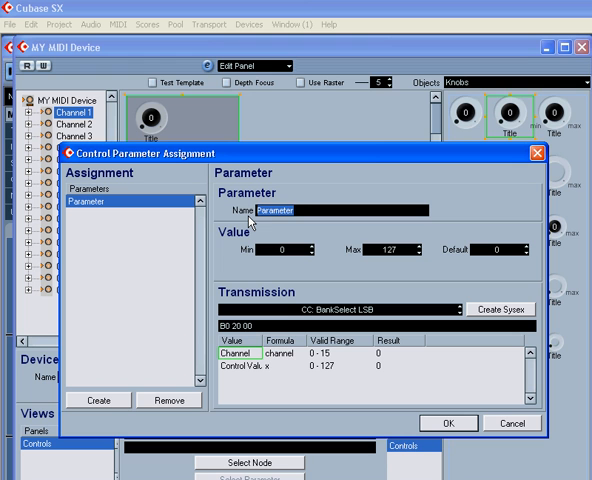
{"action": "type", "text": "ARP Gate"}
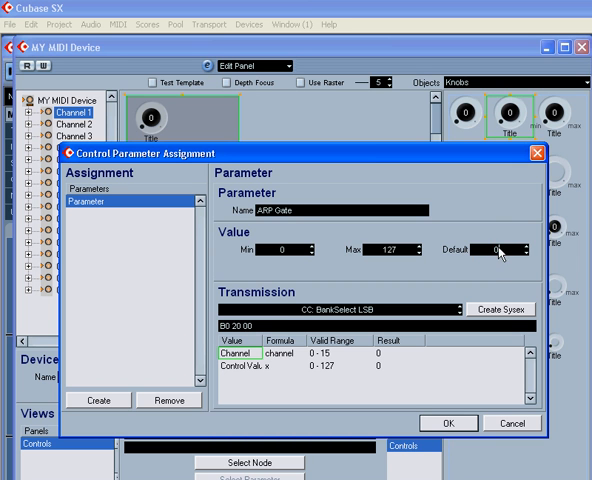
{"action": "double_click", "coordinate": [497, 249]}
{"action": "type", "text": "63"}
{"action": "left_click", "coordinate": [341, 309]}
{"action": "scroll", "coordinate": [437, 370], "scroll_direction": "down", "scroll_amount": 3}
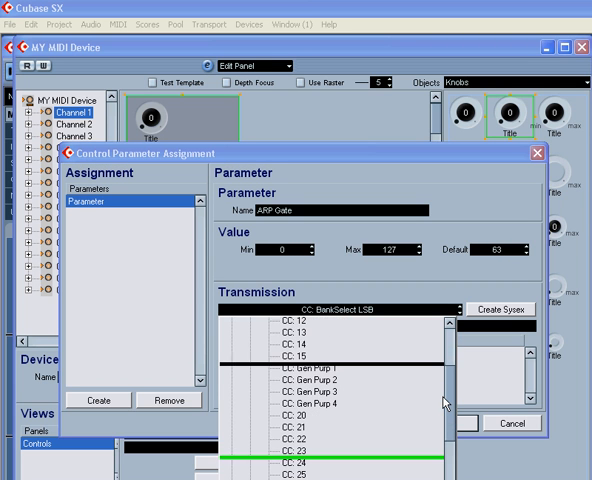
{"action": "left_click", "coordinate": [316, 377]}
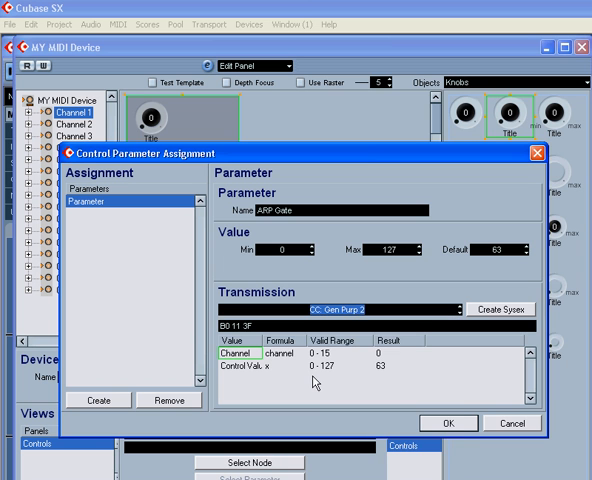
Inspect and cancel the Create Sysex editor, then assign ARP Gate to the knob.
{"action": "left_click", "coordinate": [498, 310]}
{"action": "left_click_drag", "start_coordinate": [478, 172], "coordinate": [313, 123]}
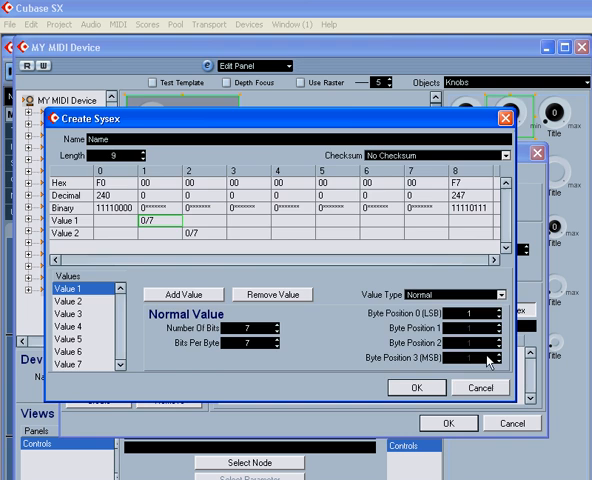
{"action": "left_click", "coordinate": [480, 388]}
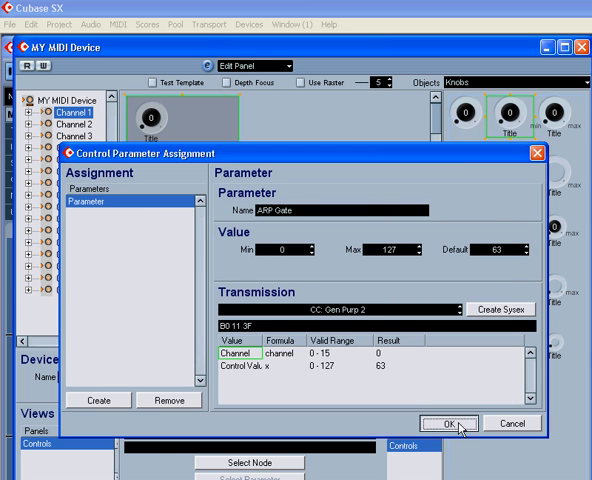
{"action": "left_click", "coordinate": [448, 423]}
Replace the knob's Title label with ARP Gate.
{"action": "left_click", "coordinate": [152, 138]}
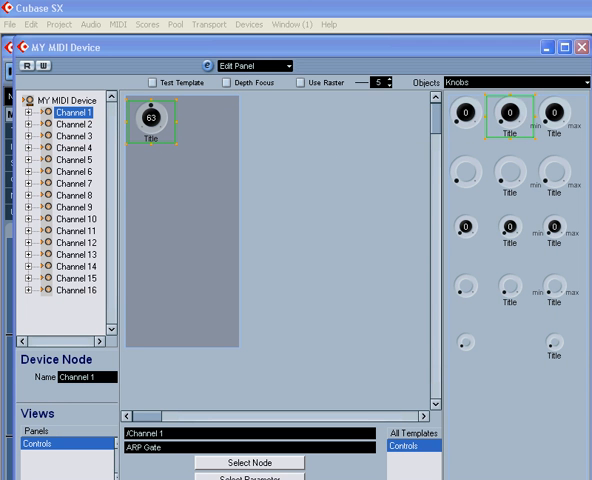
{"action": "double_click", "coordinate": [150, 138]}
{"action": "left_click_drag", "start_coordinate": [379, 194], "coordinate": [229, 176]}
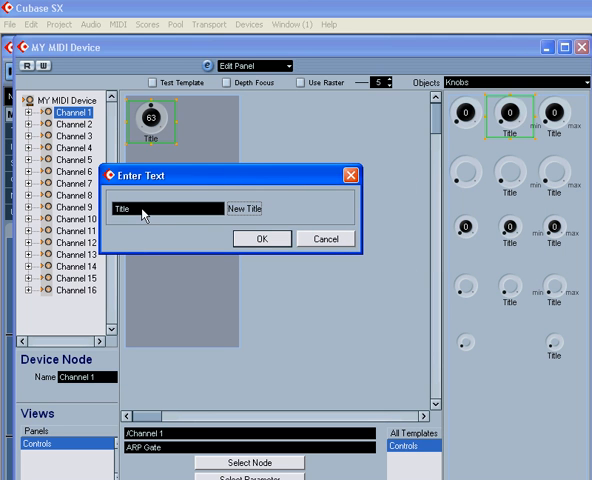
{"action": "left_click_drag", "start_coordinate": [142, 209], "coordinate": [114, 210]}
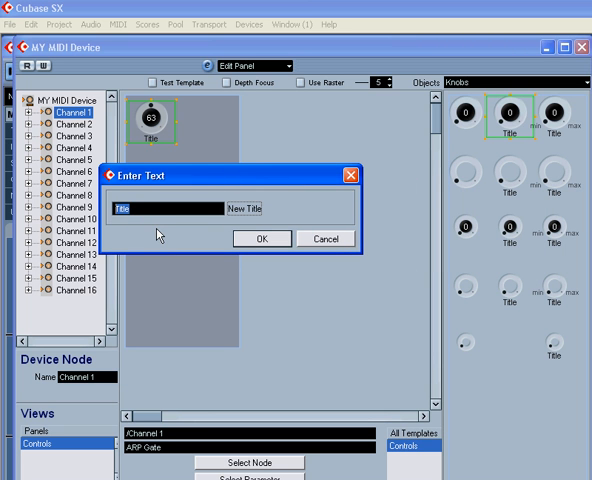
{"action": "type", "text": "ARP Gate"}
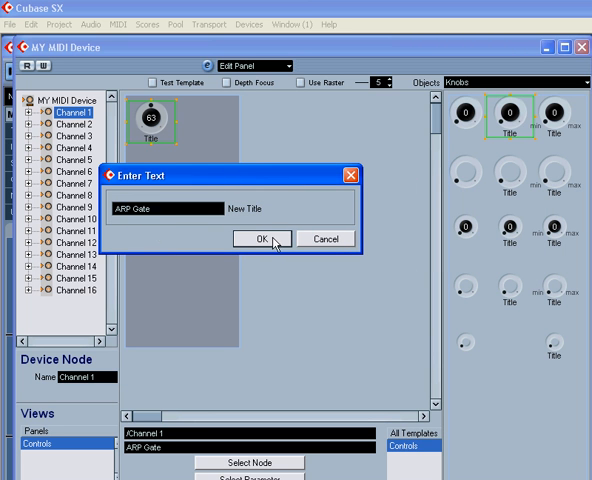
{"action": "left_click", "coordinate": [263, 239]}
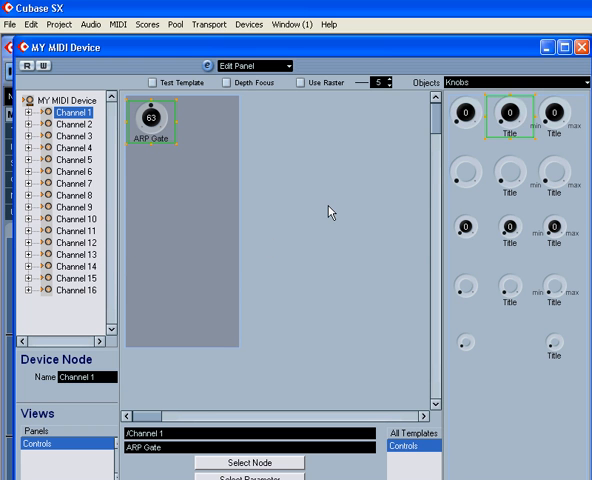
Add a second knob below ARP Gate and create a new parameter named ARP Velocity.
{"action": "left_click_drag", "start_coordinate": [510, 118], "coordinate": [131, 155]}
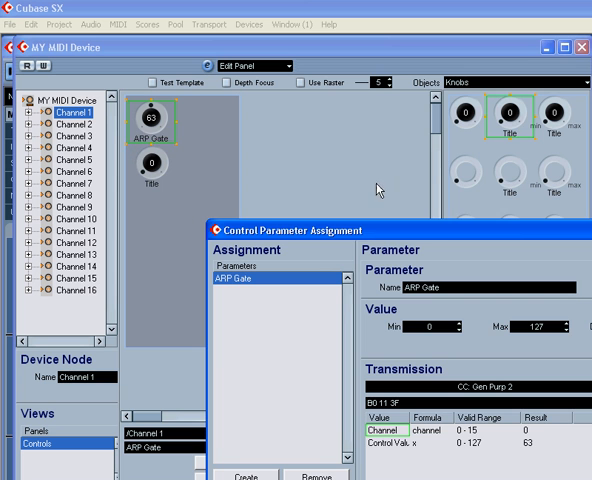
{"action": "left_click_drag", "start_coordinate": [433, 230], "coordinate": [293, 137]}
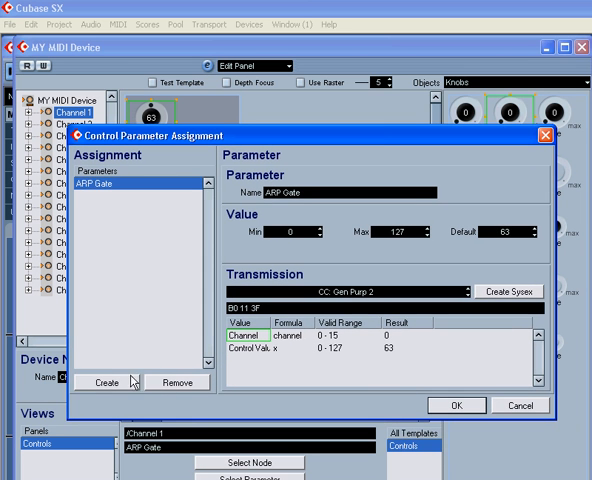
{"action": "left_click", "coordinate": [107, 383]}
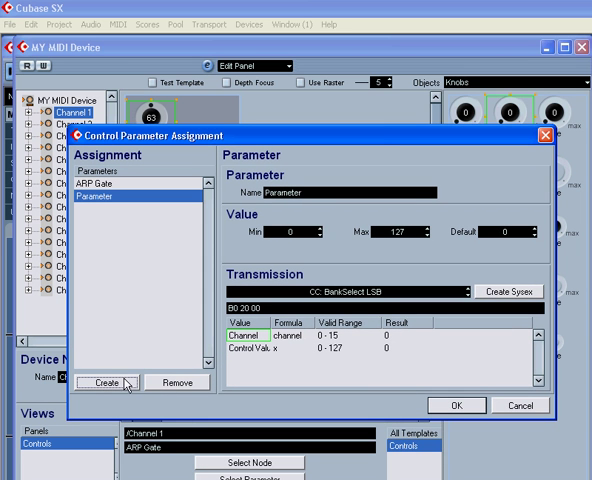
{"action": "left_click", "coordinate": [310, 193]}
{"action": "left_click_drag", "start_coordinate": [314, 193], "coordinate": [264, 193]}
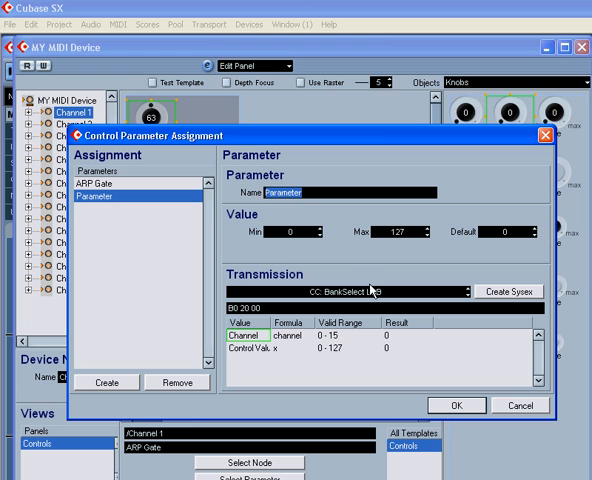
{"action": "type", "text": "AR"}
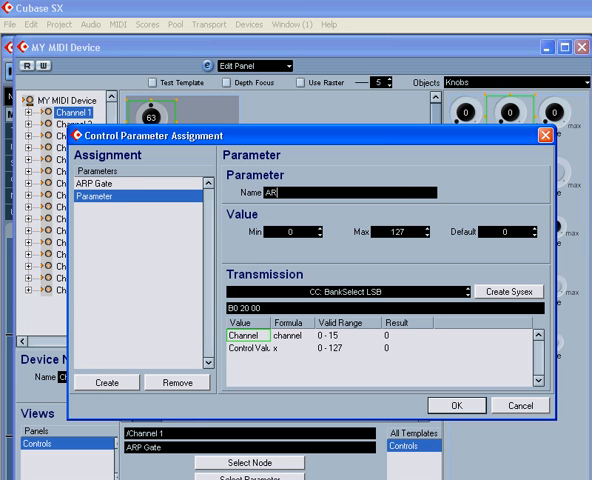
{"action": "type", "text": "P Velocity"}
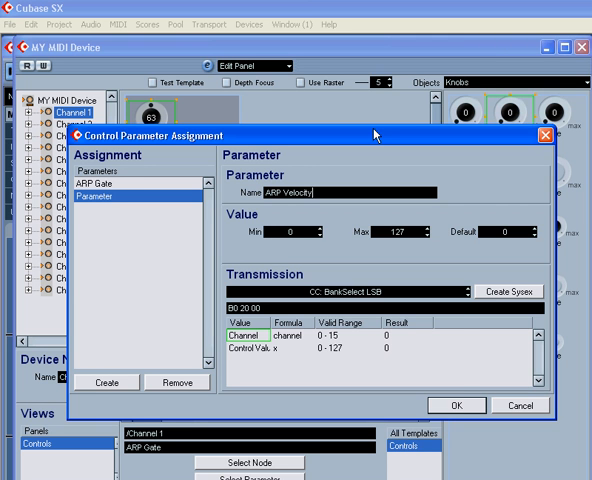
Set ARP Velocity to transmit CC Gen Purp 3 with default 63 and assign it to the knob.
{"action": "left_click", "coordinate": [360, 292]}
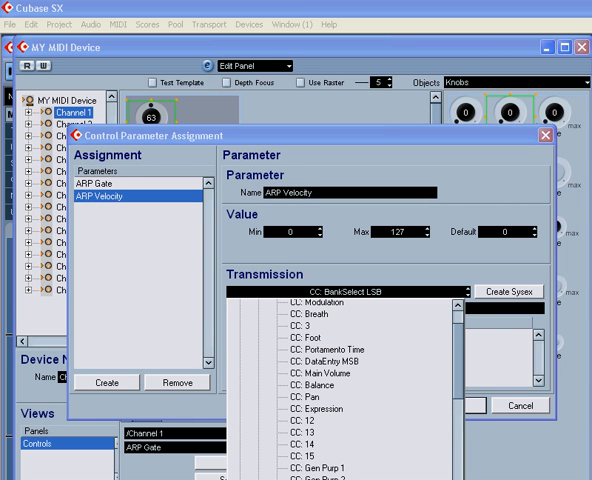
{"action": "left_click", "coordinate": [318, 477]}
{"action": "double_click", "coordinate": [505, 232]}
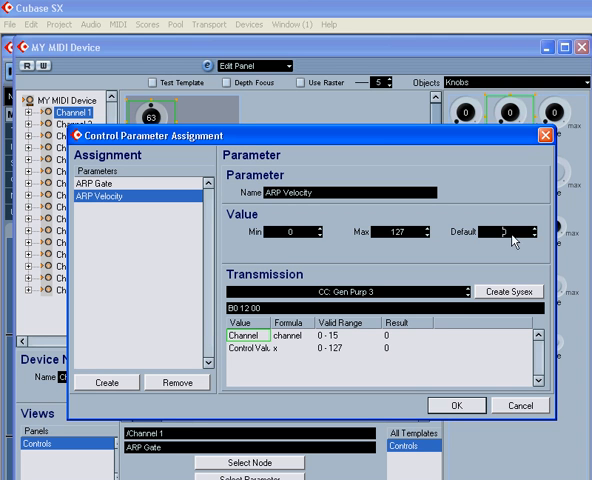
{"action": "type", "text": "63"}
{"action": "left_click", "coordinate": [456, 405]}
Label the second knob ARP Velocity.
{"action": "left_click", "coordinate": [155, 186]}
{"action": "double_click", "coordinate": [155, 186]}
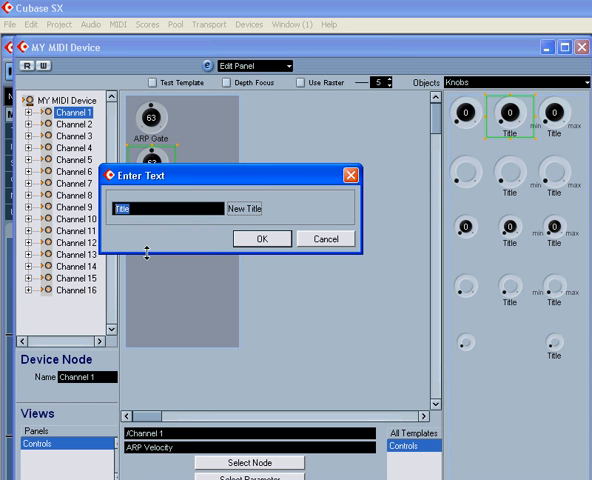
{"action": "type", "text": "ARP Velocity"}
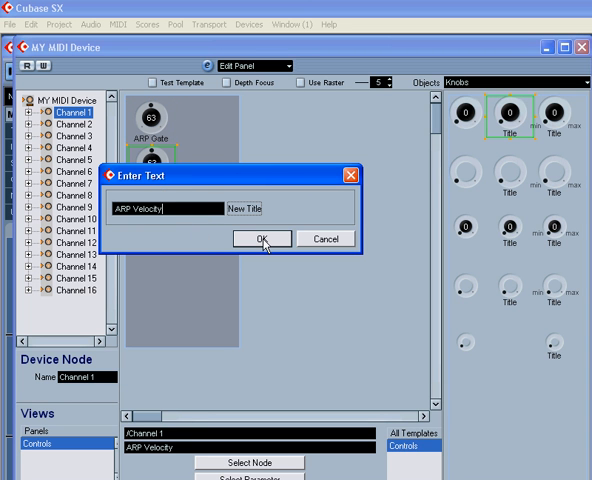
{"action": "left_click", "coordinate": [263, 240]}
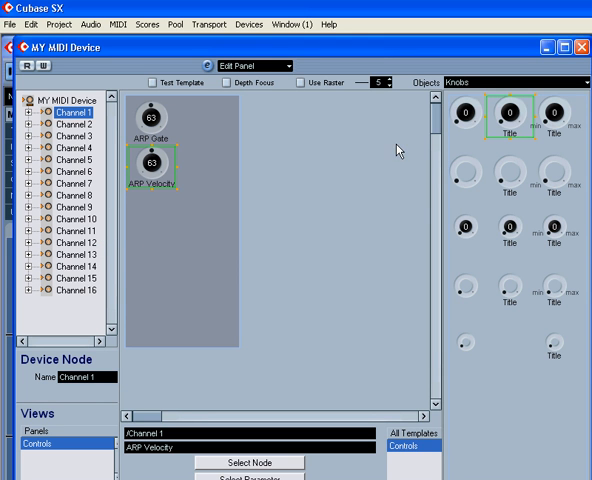
Add a switch from the Switches palette below the ARP Velocity knob.
{"action": "left_click", "coordinate": [465, 82]}
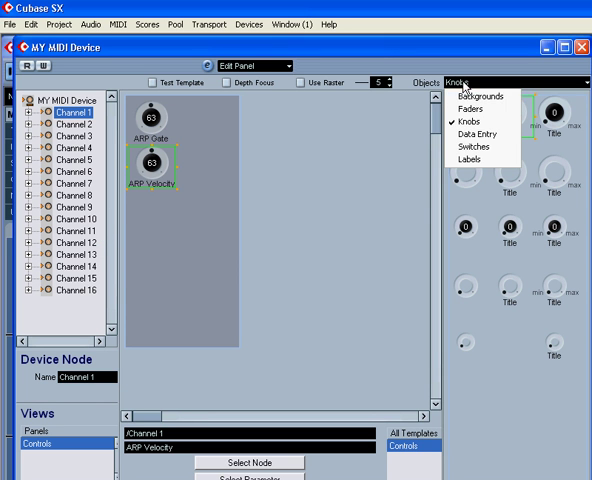
{"action": "left_click", "coordinate": [488, 147]}
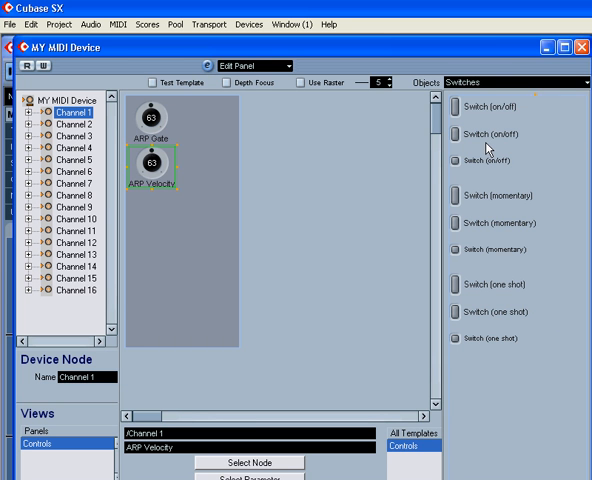
{"action": "mouse_move", "coordinate": [487, 136]}
{"action": "left_mouse_down"}
{"action": "mouse_move", "coordinate": [340, 180]}
{"action": "mouse_move", "coordinate": [128, 231]}
{"action": "mouse_move", "coordinate": [128, 213]}
{"action": "left_mouse_up"}
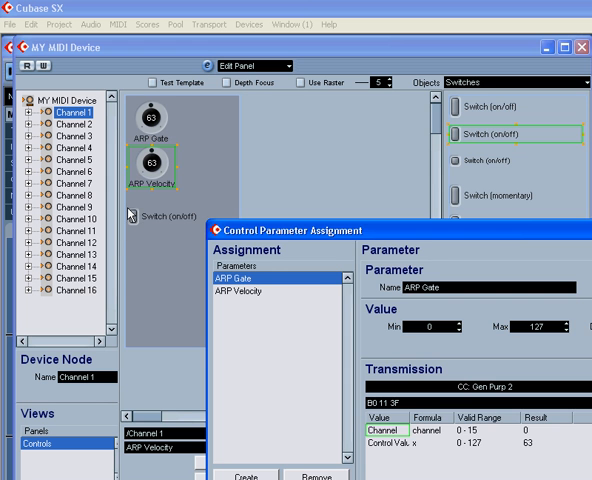
{"action": "left_click_drag", "start_coordinate": [330, 230], "coordinate": [200, 122]}
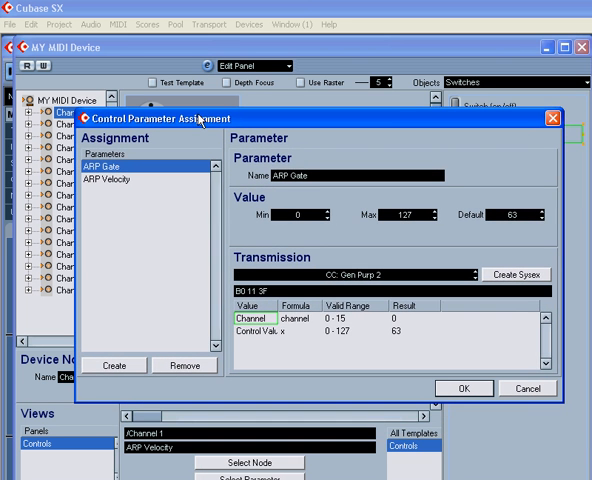
Create a parameter named ARP on off transmitting CC Gen Purp 4 and assign it to the switch.
{"action": "left_click", "coordinate": [115, 367]}
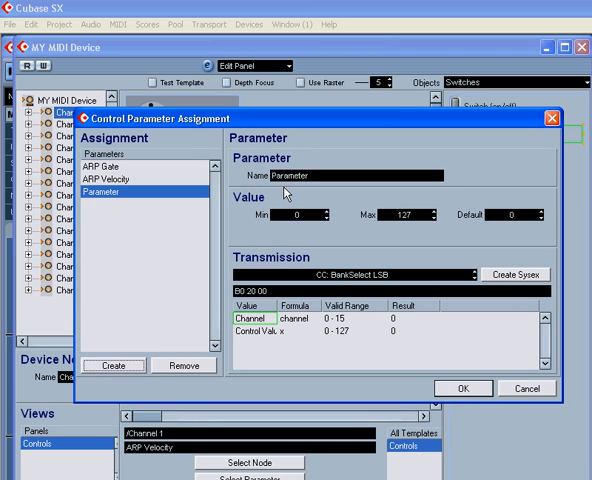
{"action": "left_click", "coordinate": [300, 176]}
{"action": "double_click", "coordinate": [305, 177]}
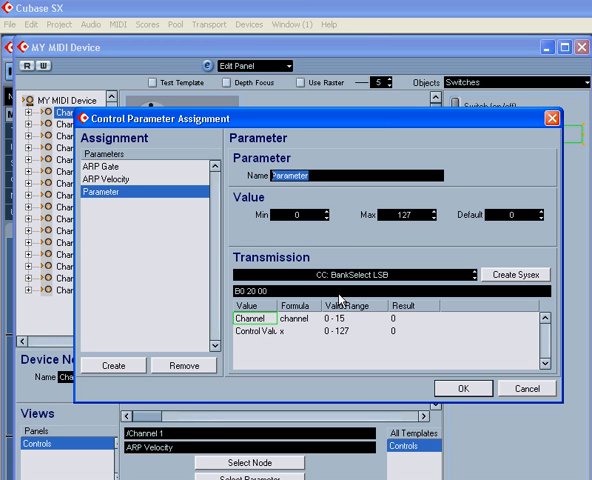
{"action": "type", "text": "ARP on off"}
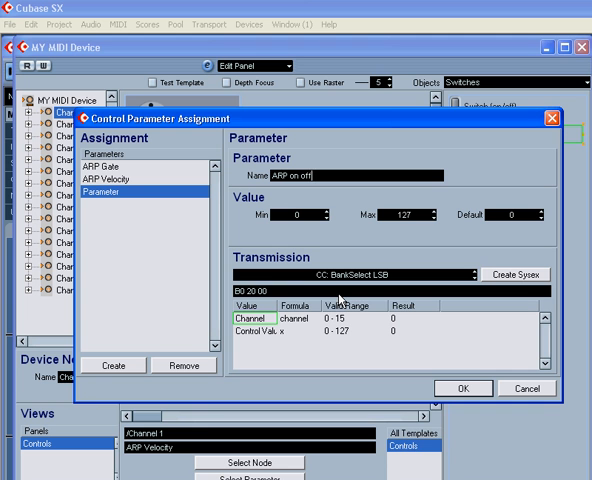
{"action": "left_click", "coordinate": [346, 276]}
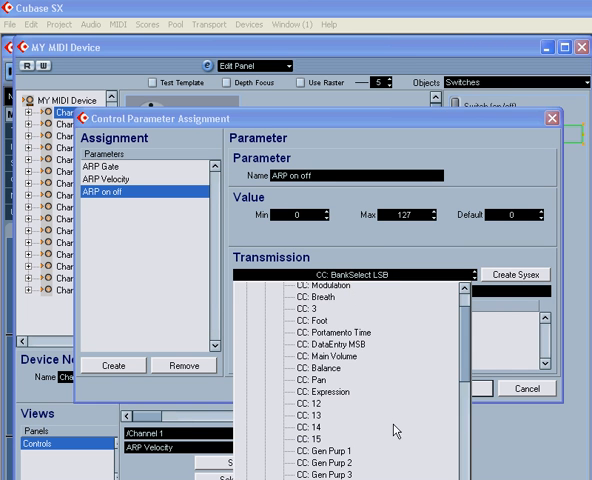
{"action": "left_click", "coordinate": [394, 440]}
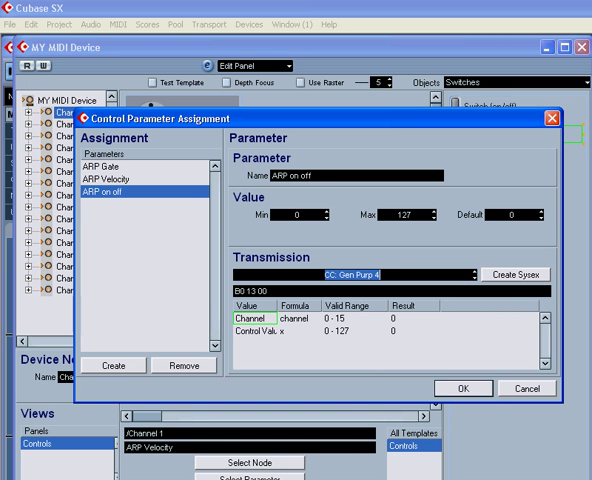
{"action": "left_click", "coordinate": [466, 389]}
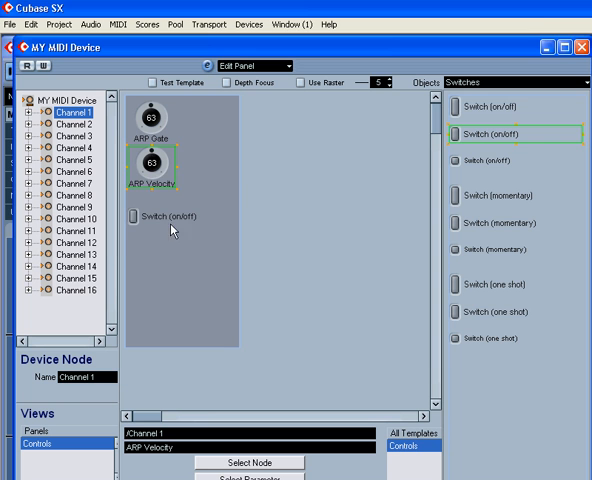
Rename the switch label from Switch to on/off and tuck it closer under the knobs.
{"action": "double_click", "coordinate": [168, 218]}
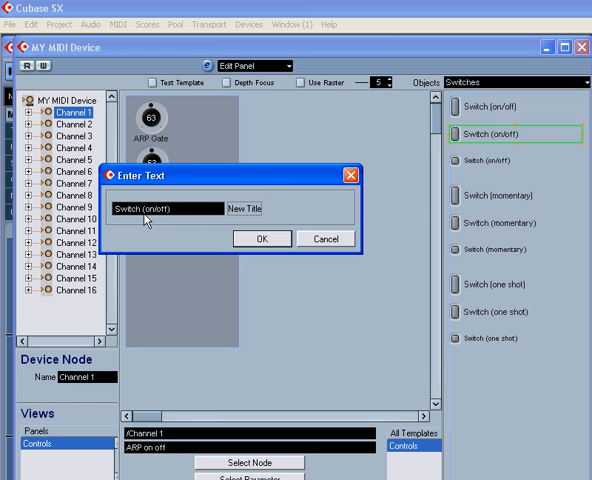
{"action": "left_click_drag", "start_coordinate": [146, 209], "coordinate": [110, 215]}
{"action": "key", "text": "BackSpace"}
{"action": "type", "text": "A"}
{"action": "left_click", "coordinate": [152, 209]}
{"action": "left_click", "coordinate": [262, 239]}
{"action": "left_click_drag", "start_coordinate": [153, 221], "coordinate": [158, 209]}
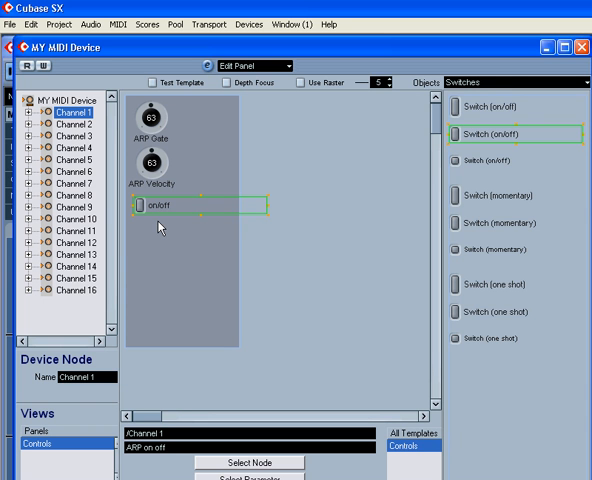
Place a background template over the knobs and stretch it down to cover the switch.
{"action": "left_click", "coordinate": [484, 84]}
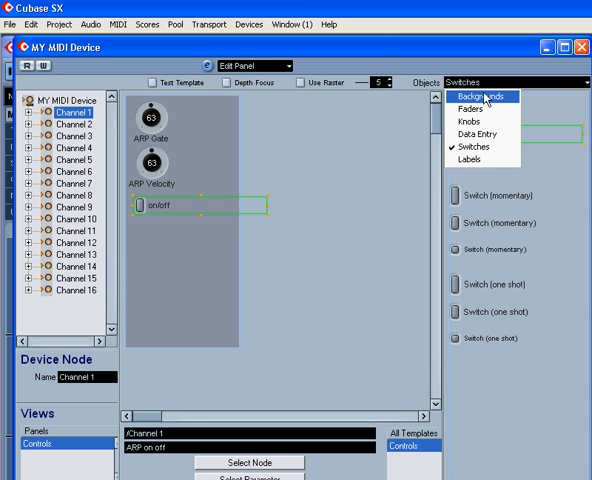
{"action": "left_click", "coordinate": [486, 96]}
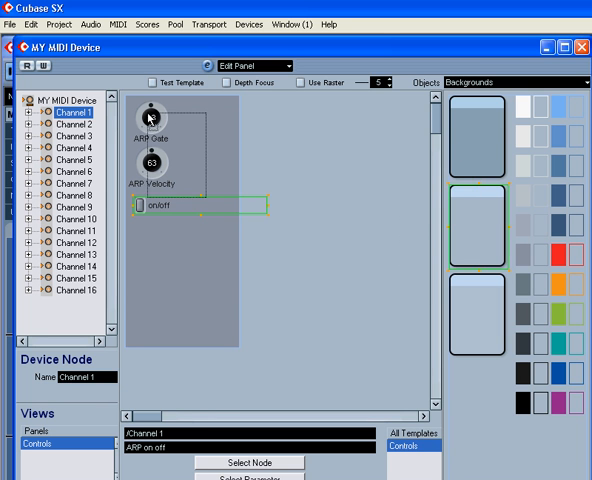
{"action": "left_click_drag", "start_coordinate": [474, 219], "coordinate": [132, 106]}
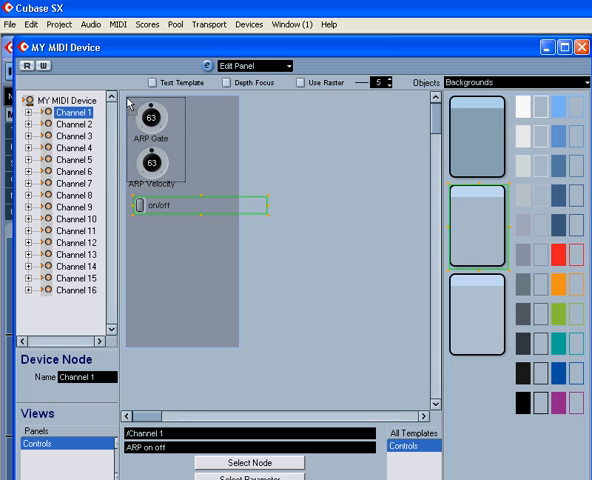
{"action": "left_click", "coordinate": [178, 178]}
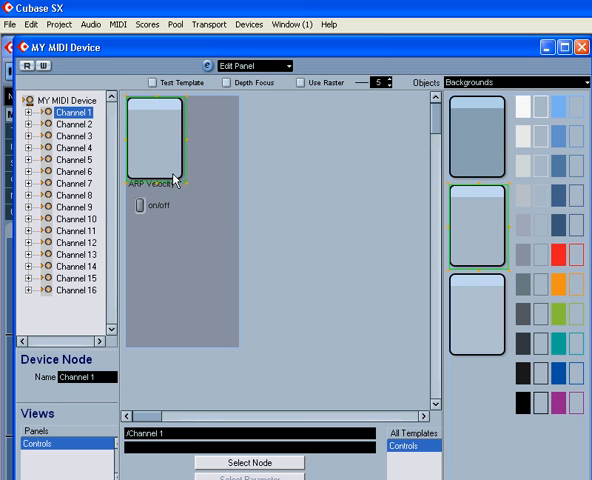
{"action": "left_click_drag", "start_coordinate": [185, 183], "coordinate": [185, 228]}
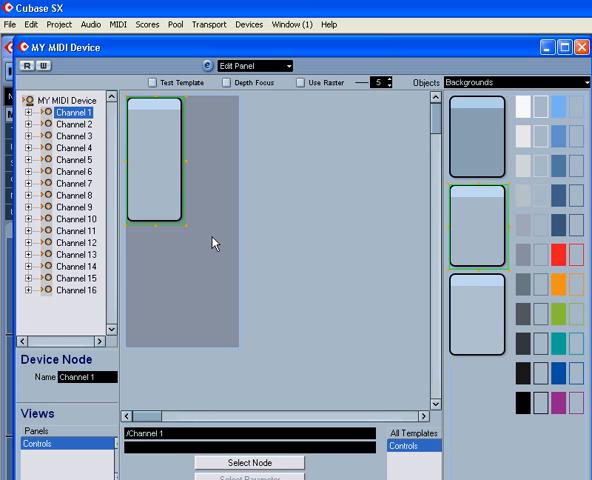
Send the new background and the grey base panel to the back so controls show on top, then fit the background to them.
{"action": "right_click", "coordinate": [156, 173]}
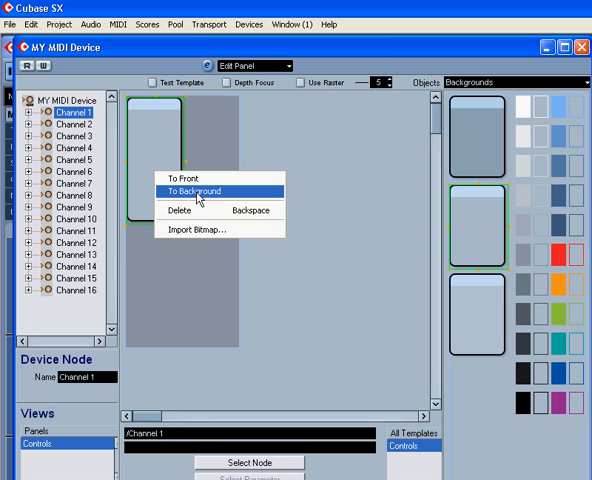
{"action": "left_click", "coordinate": [198, 192]}
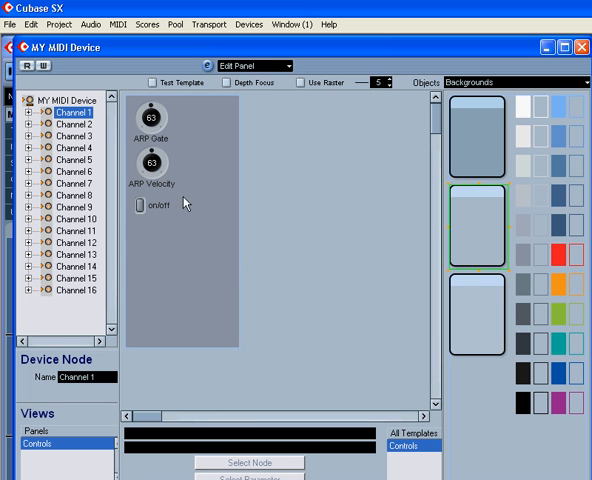
{"action": "left_click", "coordinate": [165, 251]}
{"action": "right_click", "coordinate": [168, 249]}
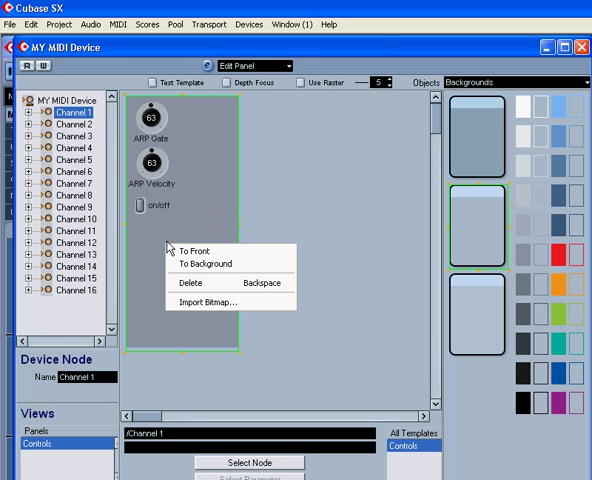
{"action": "left_click", "coordinate": [213, 268]}
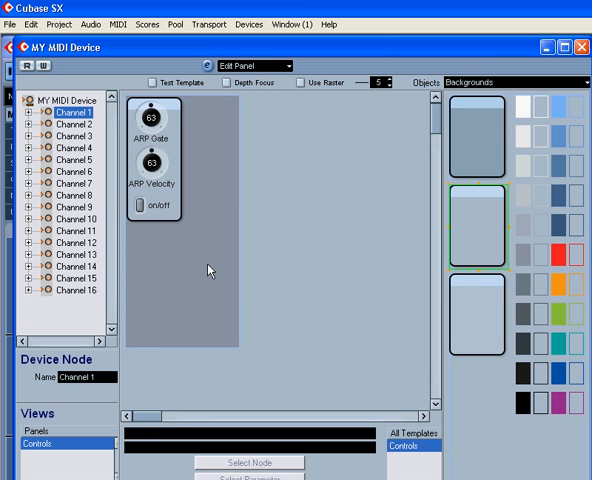
{"action": "left_click", "coordinate": [178, 222]}
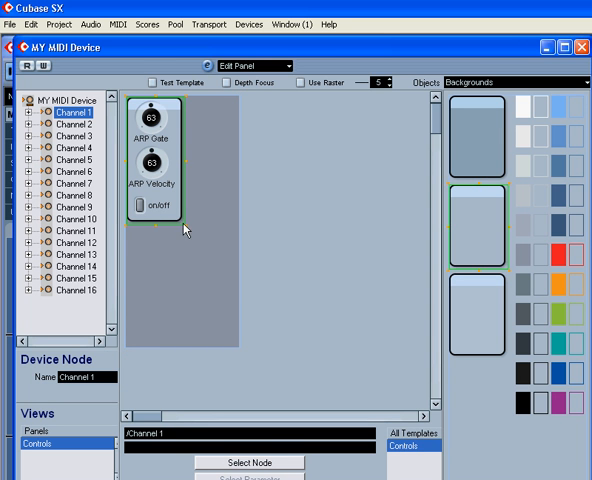
{"action": "left_click_drag", "start_coordinate": [183, 229], "coordinate": [178, 236]}
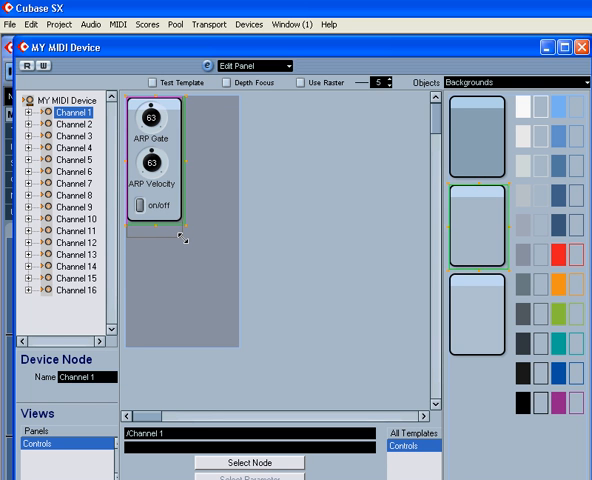
Align the two knobs and on/off switch by their left edges and nudge them down two steps.
{"action": "left_click", "coordinate": [152, 118]}
{"action": "left_click", "coordinate": [152, 163]}
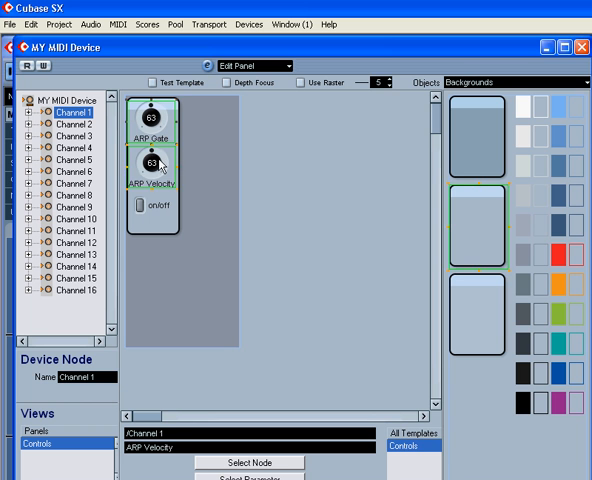
{"action": "left_click", "coordinate": [153, 212]}
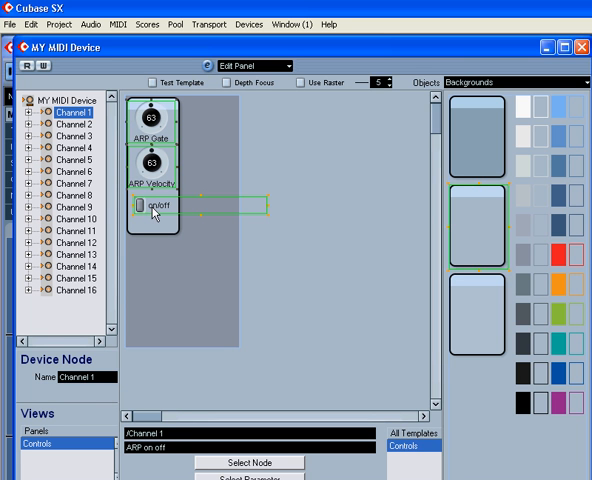
{"action": "right_click", "coordinate": [155, 121]}
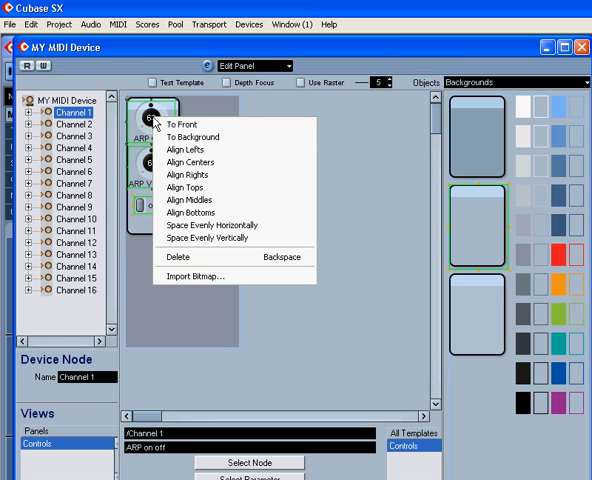
{"action": "left_click", "coordinate": [208, 152]}
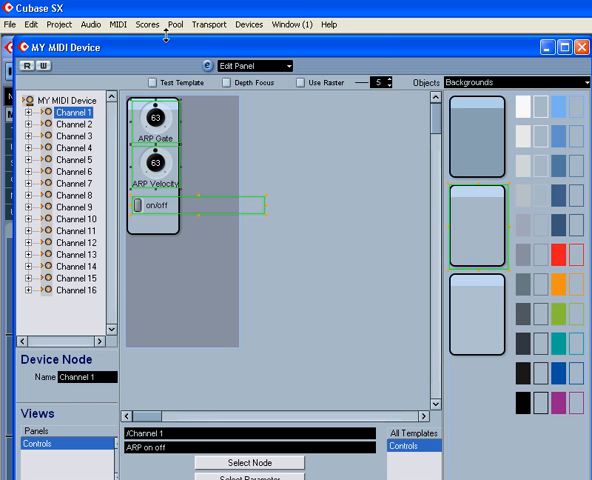
{"action": "key", "text": "Down"}
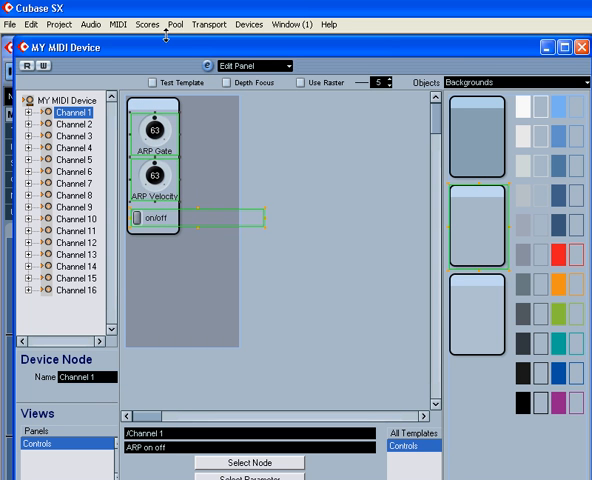
{"action": "key", "text": "Down"}
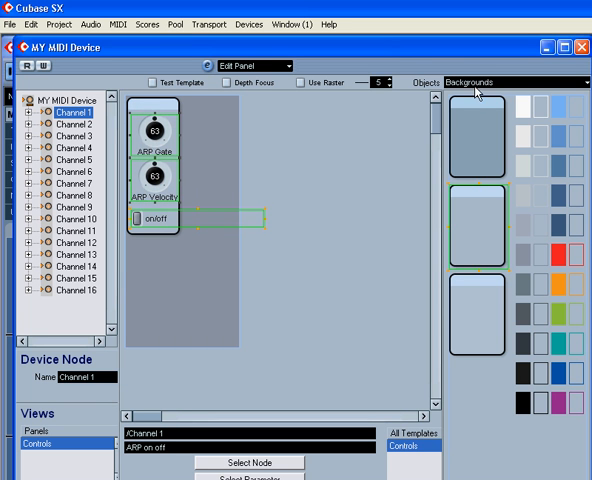
Place a plain label reading CTRL A at the top of the knob group.
{"action": "left_click", "coordinate": [476, 84]}
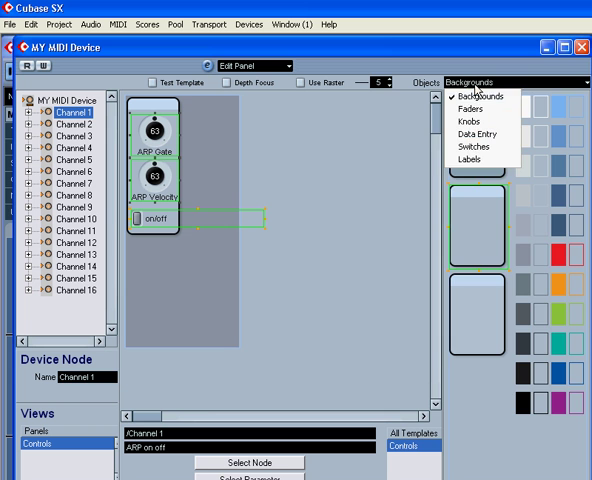
{"action": "left_click", "coordinate": [485, 160]}
{"action": "left_click", "coordinate": [459, 101]}
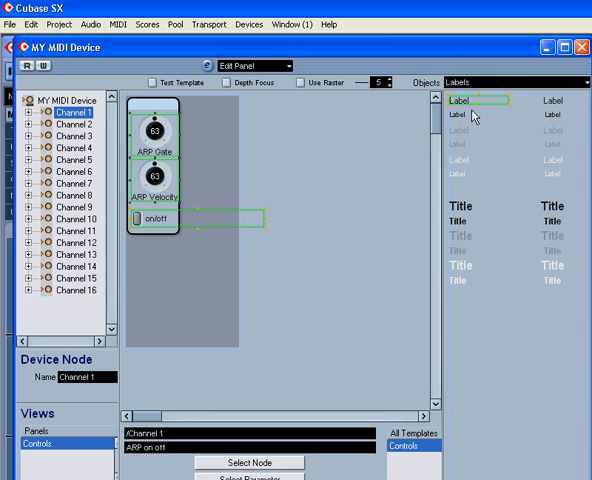
{"action": "mouse_move", "coordinate": [459, 108]}
{"action": "left_mouse_down"}
{"action": "mouse_move", "coordinate": [139, 107]}
{"action": "mouse_move", "coordinate": [150, 108]}
{"action": "left_mouse_up"}
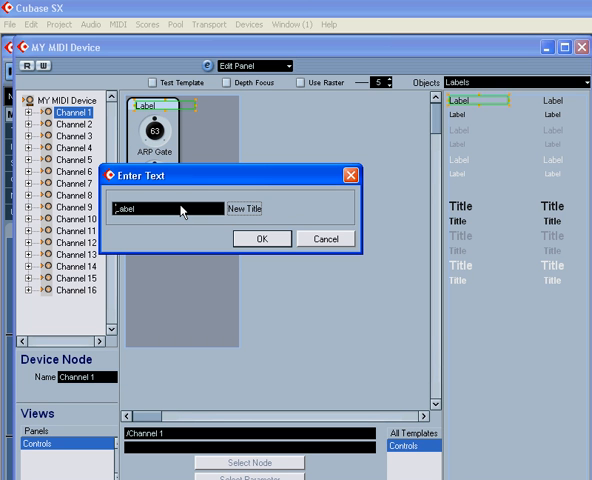
{"action": "type", "text": "CTR"}
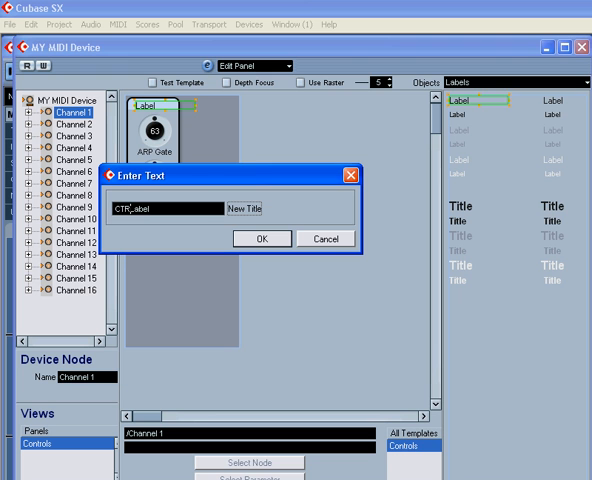
{"action": "type", "text": "L "}
{"action": "type", "text": "A"}
{"action": "left_click", "coordinate": [262, 239]}
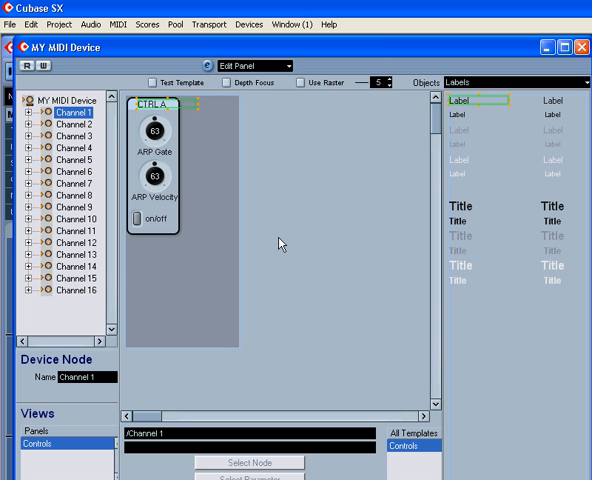
{"action": "left_click", "coordinate": [468, 82]}
Place a background panel beside CTRL A and stretch it to the same height.
{"action": "left_click", "coordinate": [476, 96]}
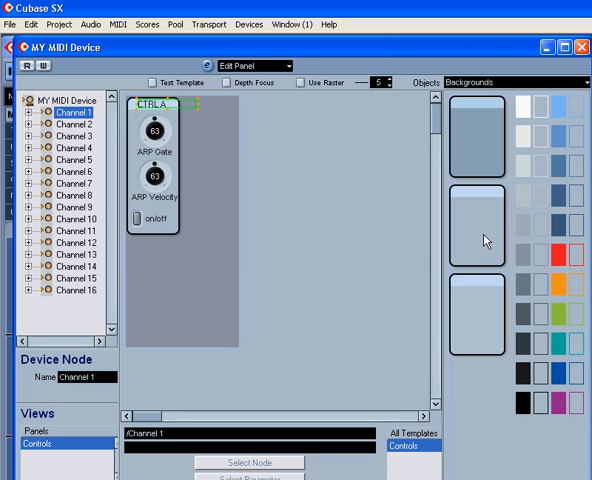
{"action": "left_click_drag", "start_coordinate": [481, 244], "coordinate": [193, 112]}
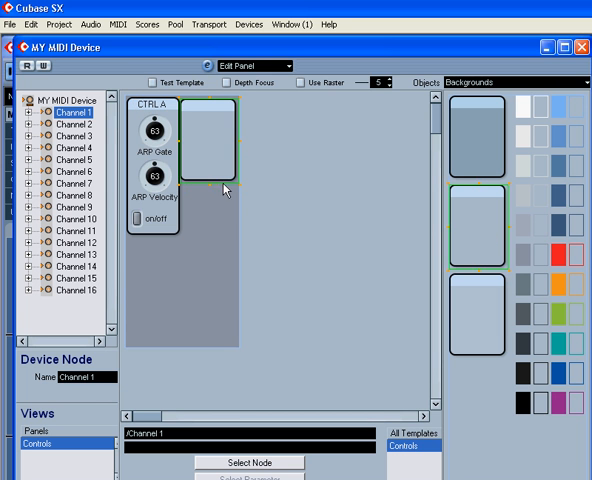
{"action": "left_click", "coordinate": [210, 140]}
{"action": "left_click_drag", "start_coordinate": [207, 226], "coordinate": [207, 238]}
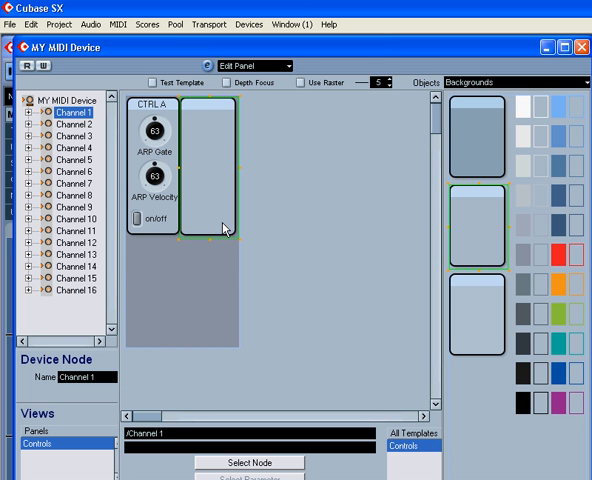
Dismiss the panel's context menu and switch the Objects palette to Faders.
{"action": "right_click", "coordinate": [172, 269]}
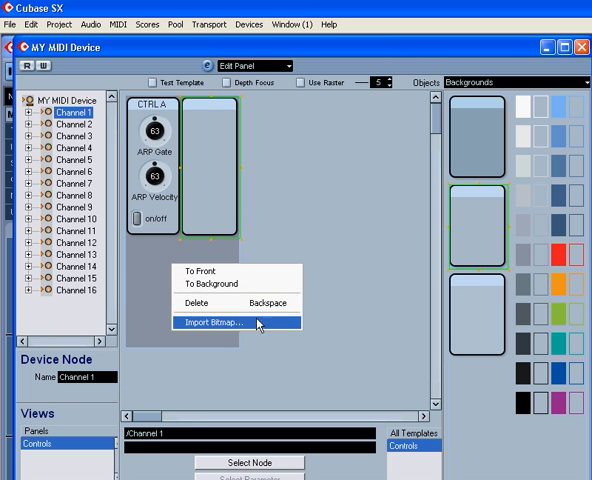
{"action": "left_click", "coordinate": [153, 275]}
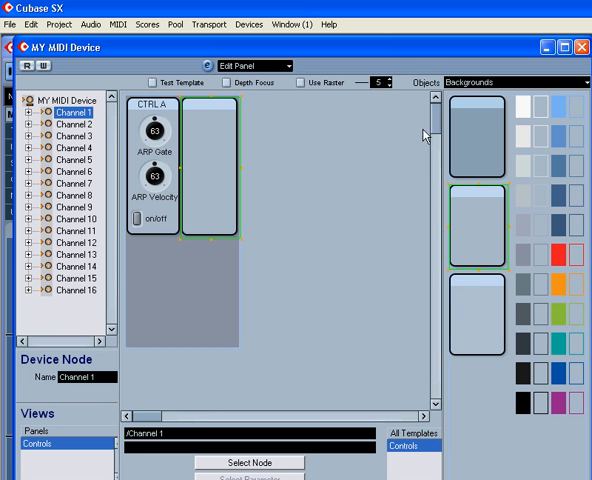
{"action": "left_click", "coordinate": [476, 84]}
{"action": "left_click", "coordinate": [475, 109]}
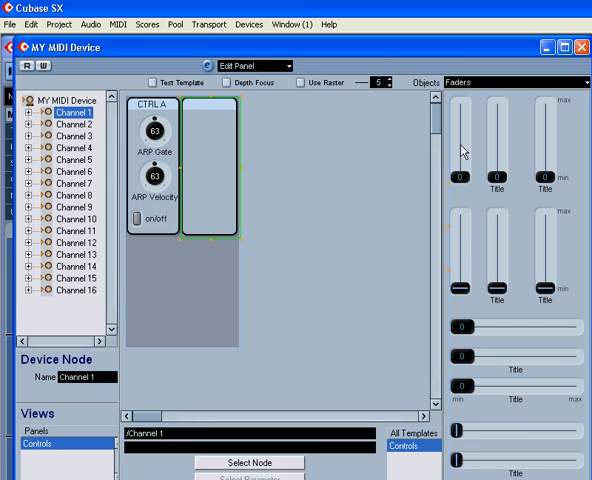
Drop a plain vertical fader into the new panel, bringing up its parameter window.
{"action": "left_click", "coordinate": [462, 150]}
{"action": "left_click_drag", "start_coordinate": [462, 150], "coordinate": [200, 148]}
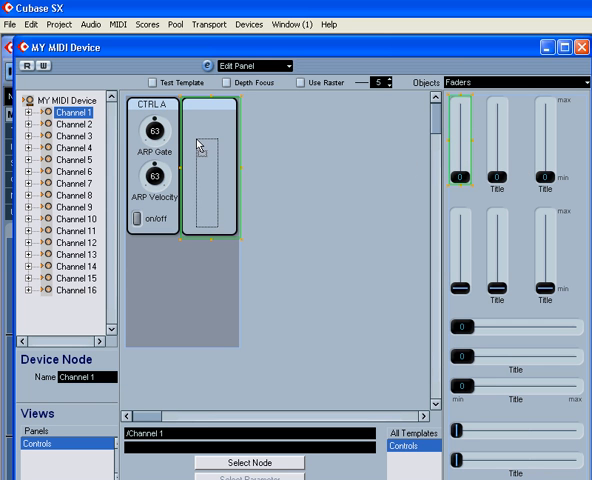
{"action": "left_click_drag", "start_coordinate": [200, 148], "coordinate": [200, 148]}
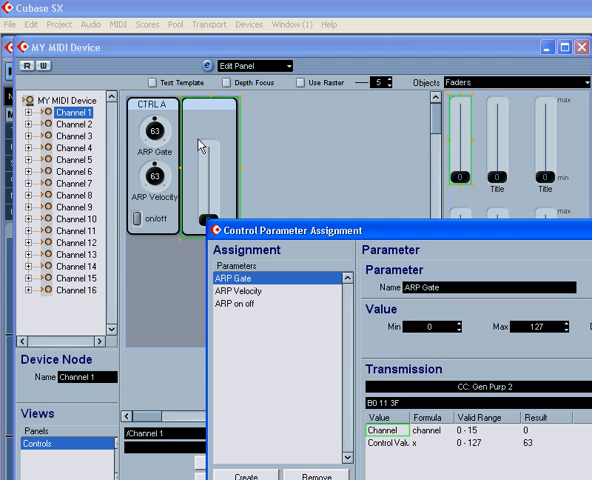
{"action": "left_click_drag", "start_coordinate": [365, 231], "coordinate": [234, 160]}
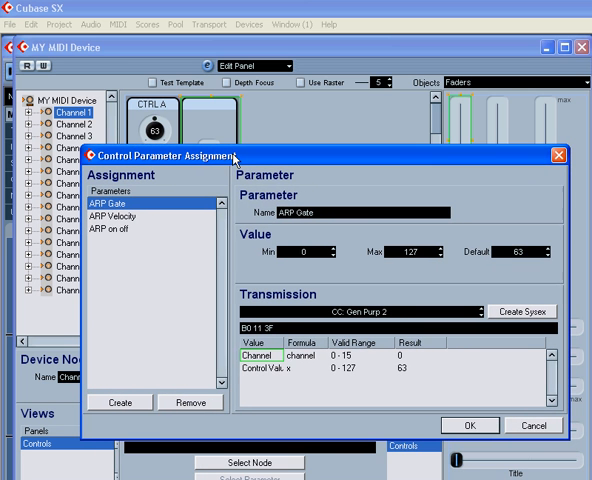
Create a new parameter named Volume transmitting CC: Main Volume and assign it to the fader.
{"action": "left_click", "coordinate": [119, 402]}
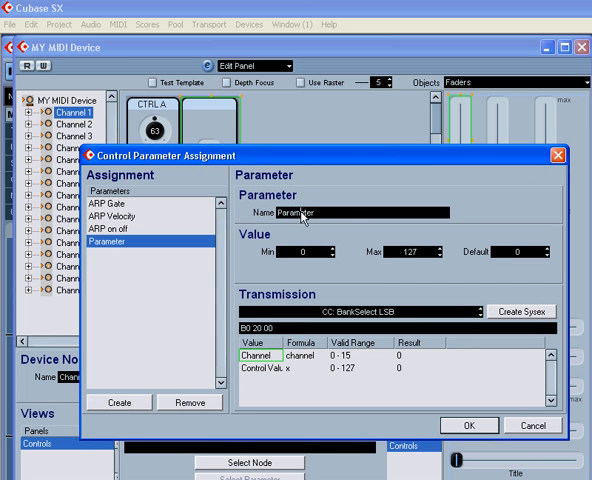
{"action": "left_click_drag", "start_coordinate": [321, 213], "coordinate": [276, 214]}
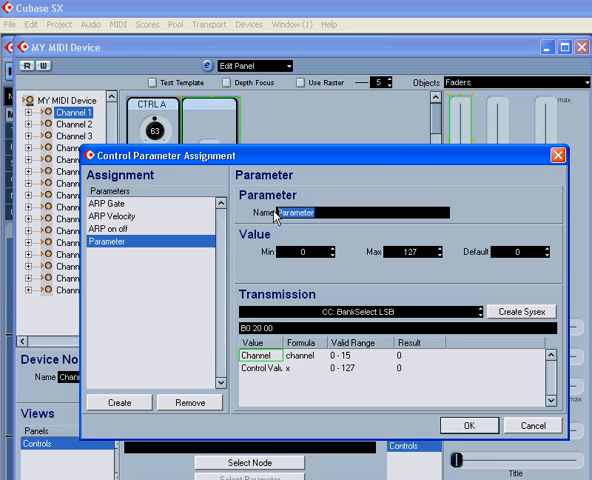
{"action": "type", "text": "Volume"}
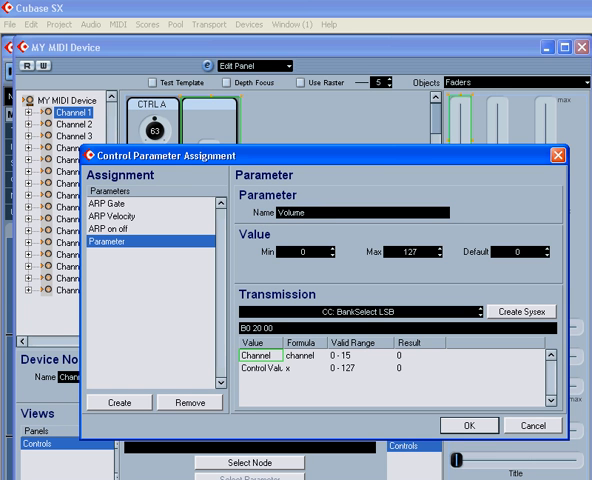
{"action": "left_click", "coordinate": [368, 312]}
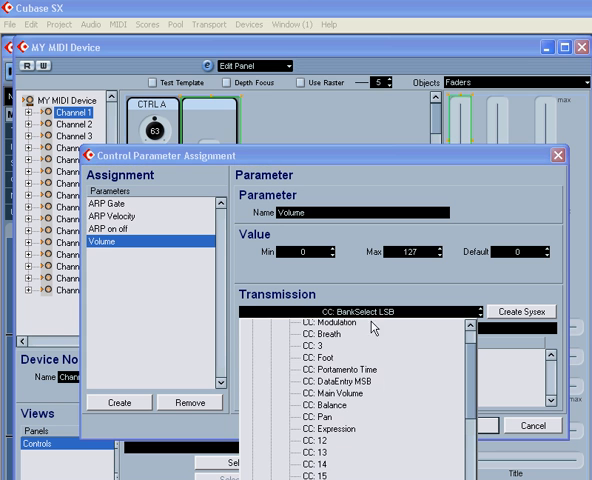
{"action": "scroll", "coordinate": [456, 398], "scroll_direction": "up", "scroll_amount": 1}
{"action": "scroll", "coordinate": [456, 398], "scroll_direction": "up", "scroll_amount": 2}
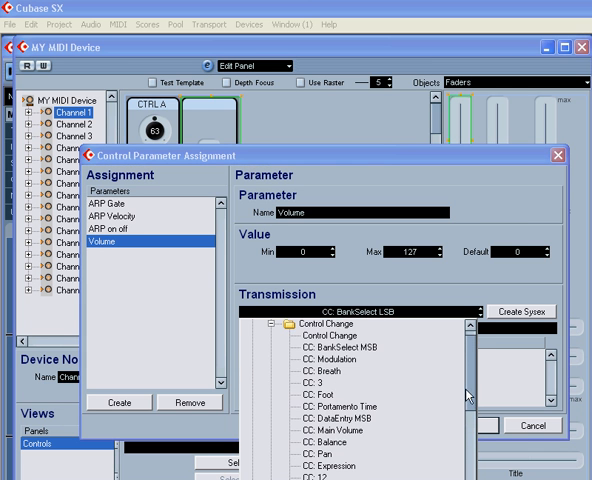
{"action": "left_click", "coordinate": [340, 430]}
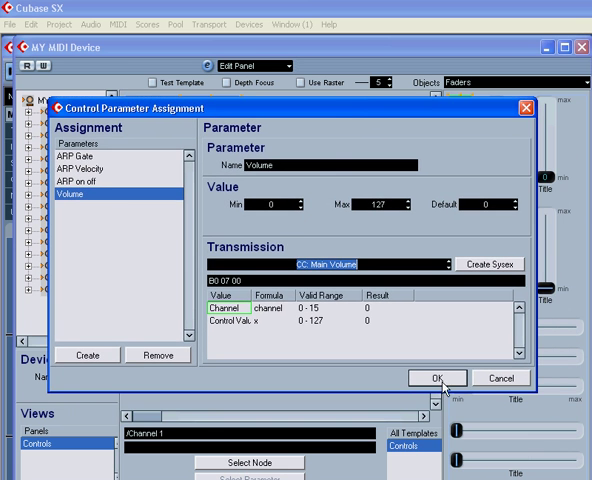
{"action": "left_click", "coordinate": [468, 425]}
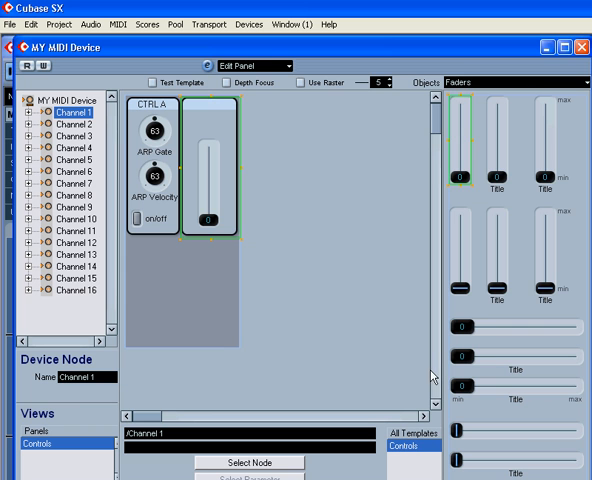
Place a data entry number box above the fader in the new panel.
{"action": "left_click", "coordinate": [470, 82]}
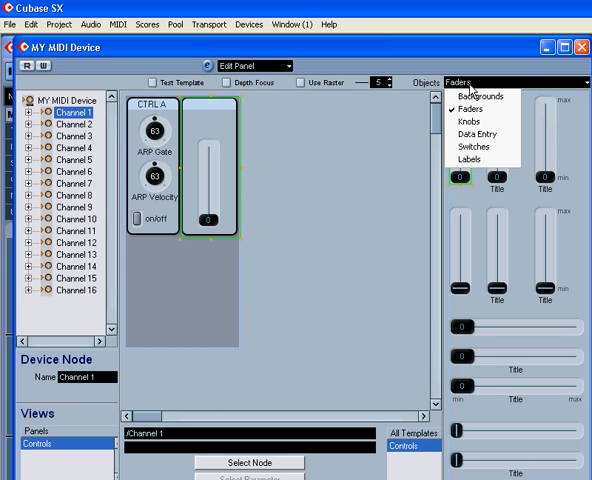
{"action": "left_click", "coordinate": [478, 134]}
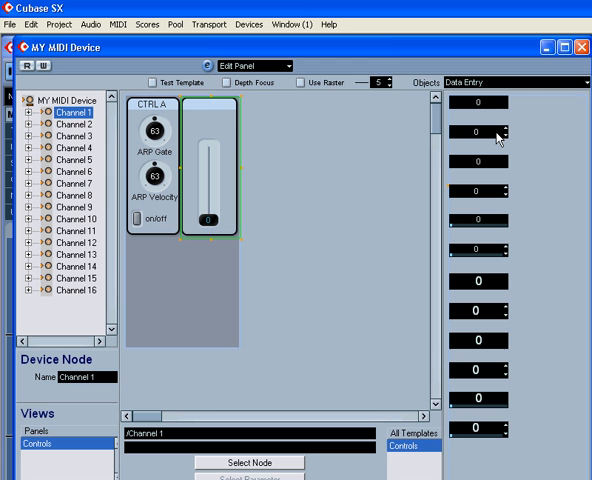
{"action": "left_click_drag", "start_coordinate": [498, 134], "coordinate": [185, 123]}
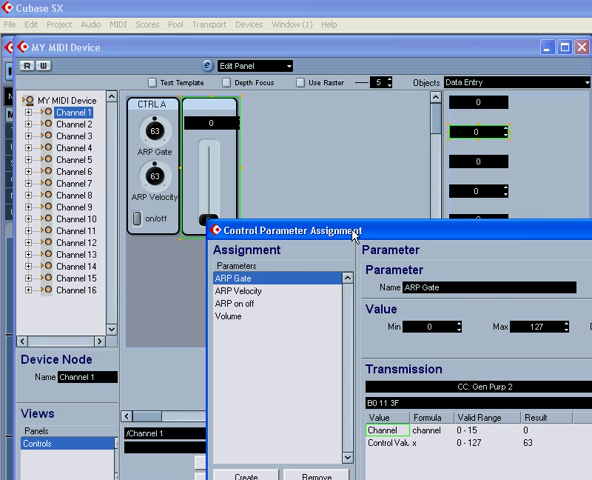
{"action": "mouse_move", "coordinate": [357, 230]}
{"action": "left_mouse_down"}
{"action": "mouse_move", "coordinate": [240, 185]}
{"action": "mouse_move", "coordinate": [214, 158]}
{"action": "left_mouse_up"}
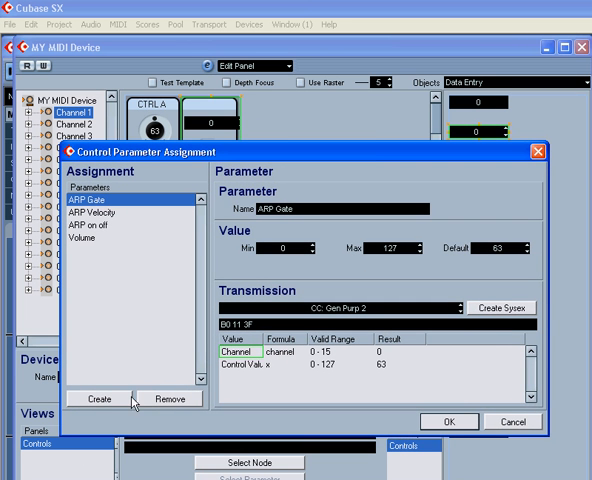
Link the number box to Channel 1's Volume parameter and reselect it.
{"action": "left_click", "coordinate": [89, 239]}
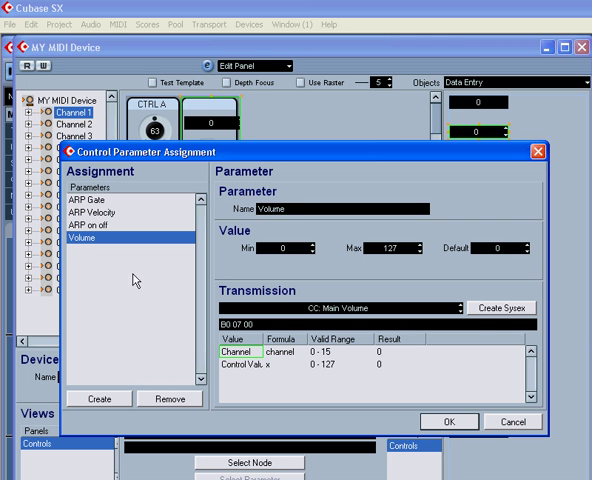
{"action": "left_click", "coordinate": [452, 424]}
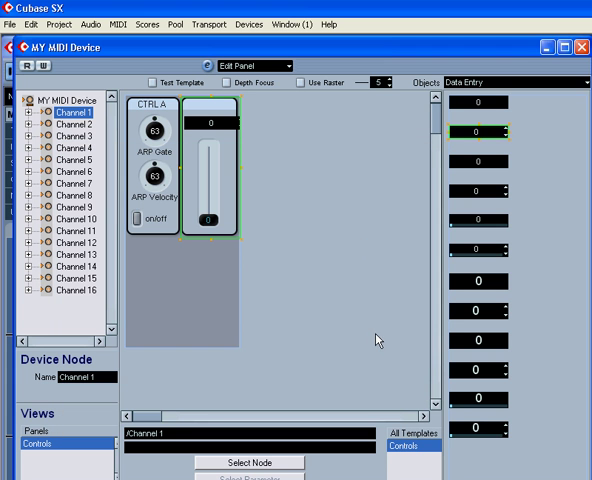
{"action": "left_click", "coordinate": [218, 123]}
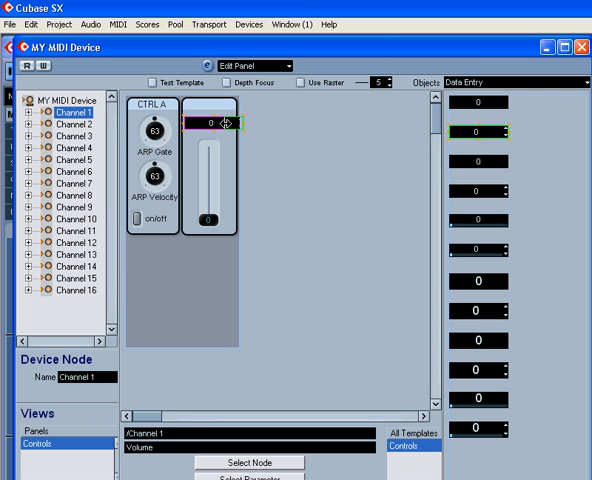
{"action": "left_click", "coordinate": [190, 122]}
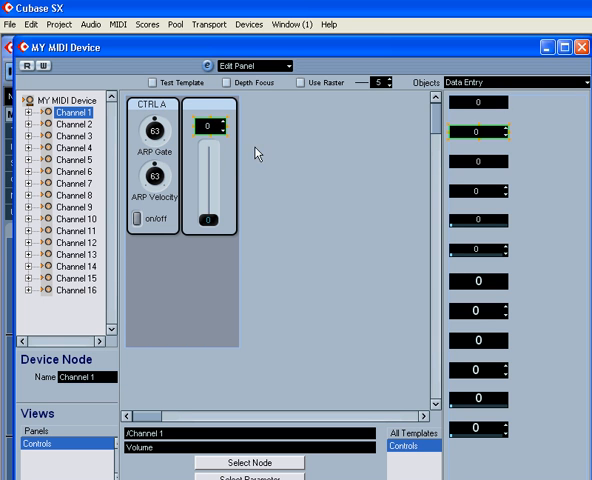
{"action": "left_click", "coordinate": [500, 82]}
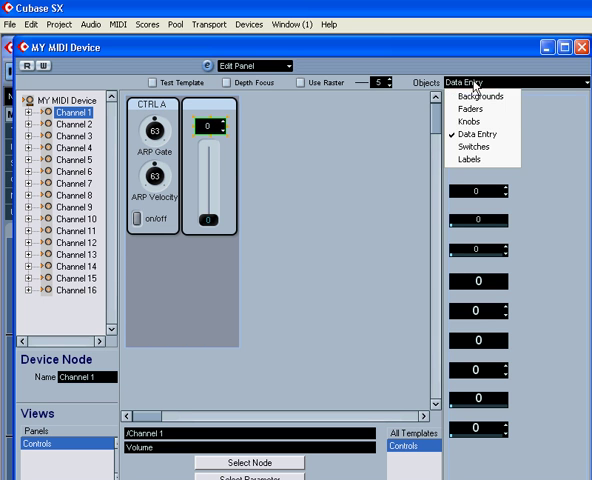
Add a label to the fader panel's header and rename its text to Volume.
{"action": "left_click", "coordinate": [484, 159]}
{"action": "left_click_drag", "start_coordinate": [463, 103], "coordinate": [199, 108]}
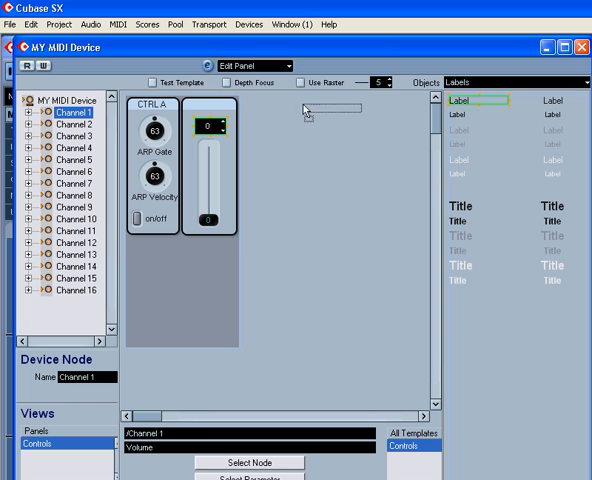
{"action": "double_click", "coordinate": [199, 108]}
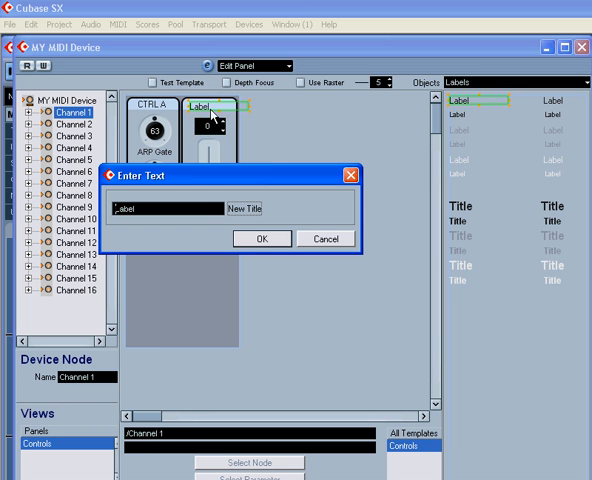
{"action": "left_click_drag", "start_coordinate": [160, 208], "coordinate": [103, 212]}
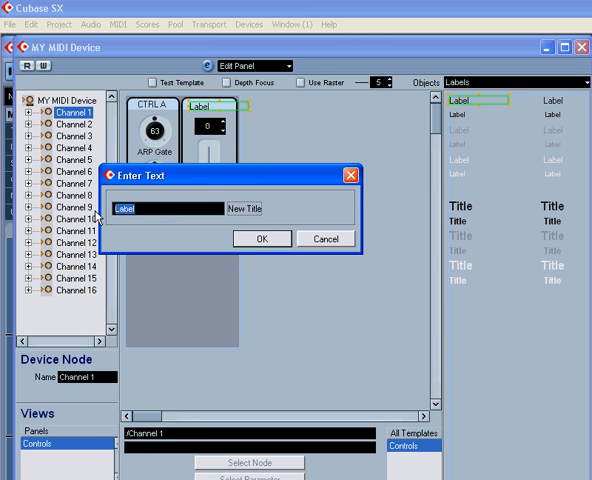
{"action": "type", "text": "Volume"}
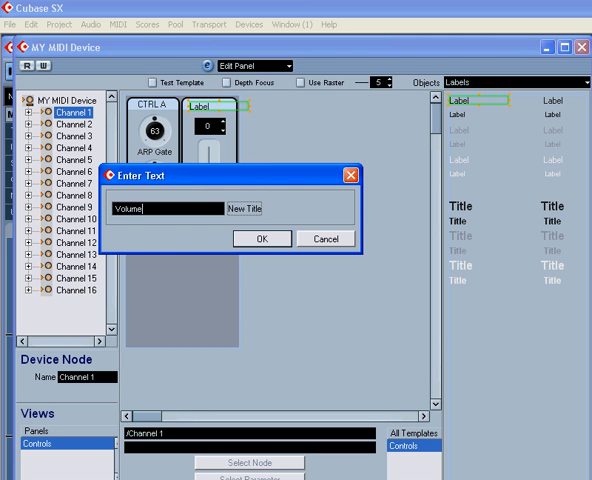
{"action": "left_click", "coordinate": [270, 239]}
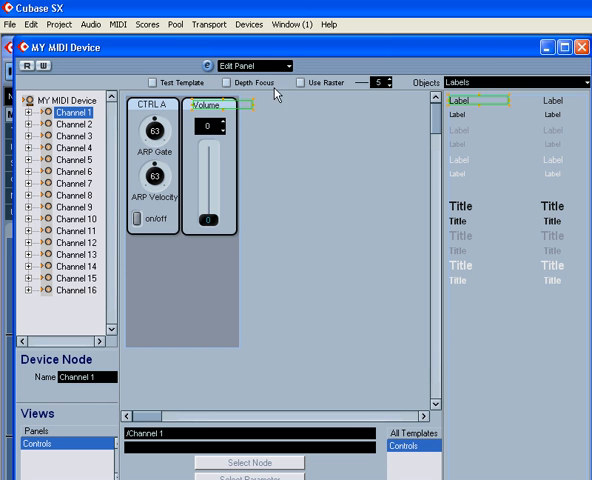
{"action": "left_click_drag", "start_coordinate": [119, 360], "coordinate": [198, 357]}
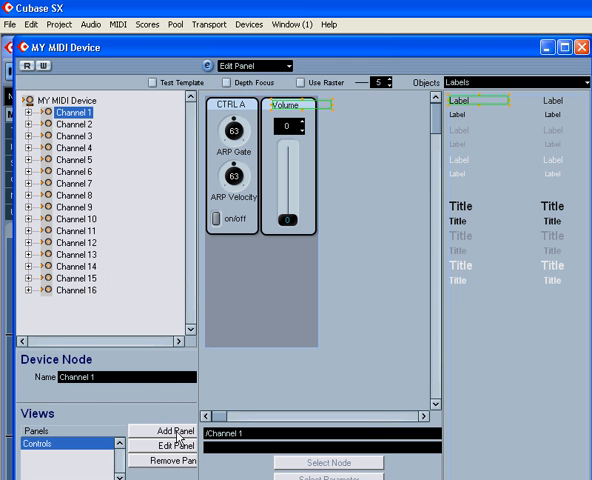
Add a Channel Strip Size panel to Channel 1 and name it CTRL A.
{"action": "left_click", "coordinate": [176, 431]}
{"action": "left_click_drag", "start_coordinate": [430, 306], "coordinate": [284, 239]}
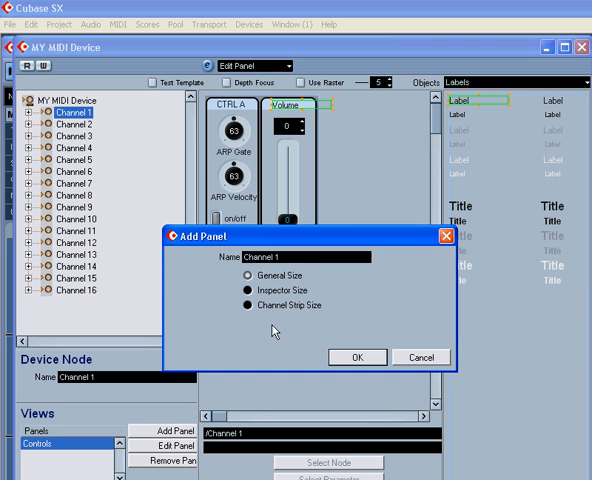
{"action": "left_click", "coordinate": [248, 305]}
{"action": "double_click", "coordinate": [288, 257]}
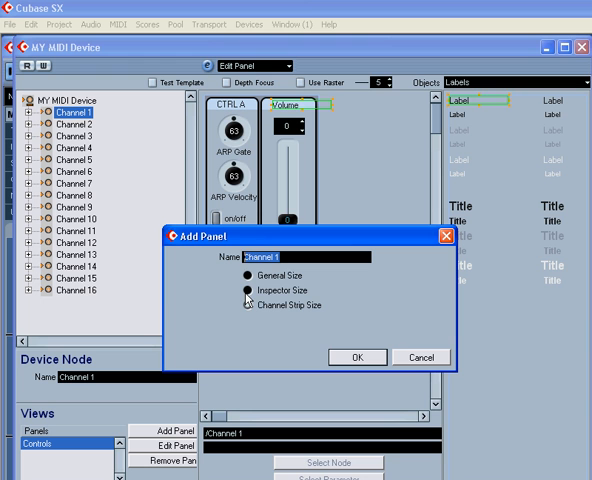
{"action": "type", "text": "CTRL A"}
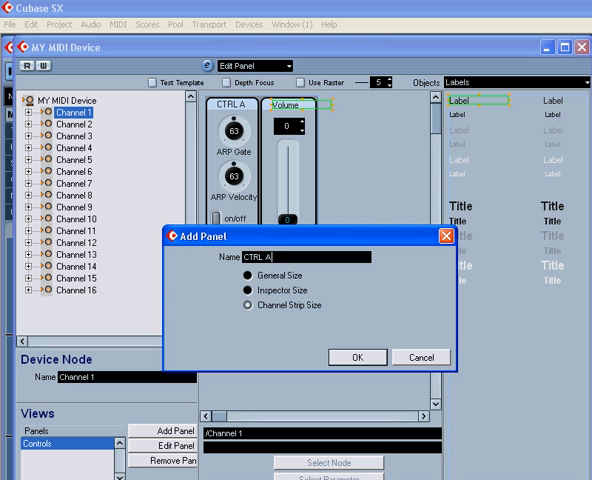
{"action": "left_click", "coordinate": [371, 362]}
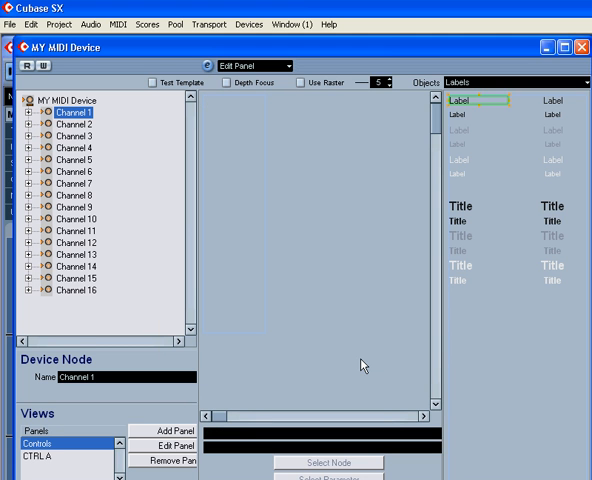
Drop a grey background swatch into the empty CTRL A panel's canvas.
{"action": "left_click", "coordinate": [231, 189]}
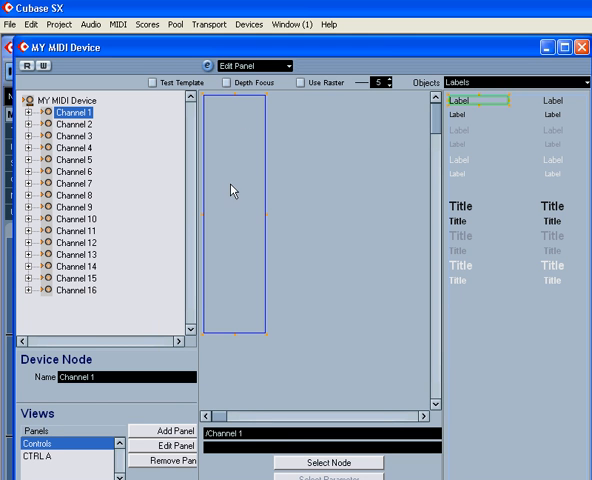
{"action": "left_click", "coordinate": [470, 82]}
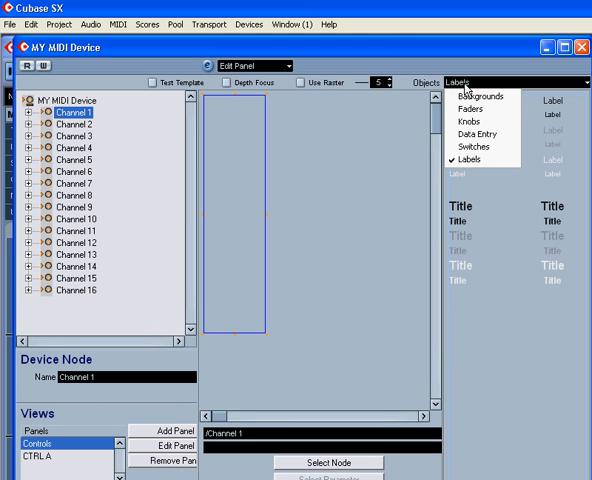
{"action": "left_click", "coordinate": [480, 96]}
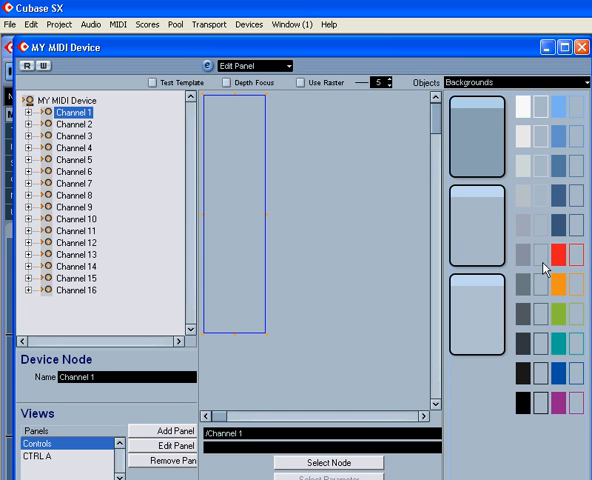
{"action": "left_click_drag", "start_coordinate": [525, 258], "coordinate": [210, 103]}
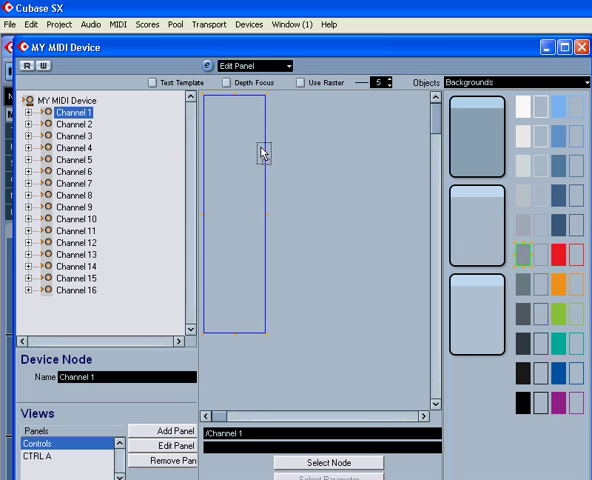
{"action": "left_click_drag", "start_coordinate": [210, 103], "coordinate": [266, 345]}
{"action": "left_click", "coordinate": [213, 118]}
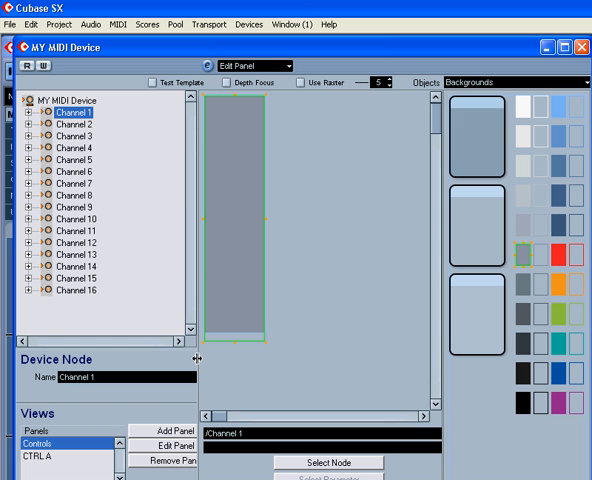
{"action": "left_click_drag", "start_coordinate": [199, 360], "coordinate": [137, 360]}
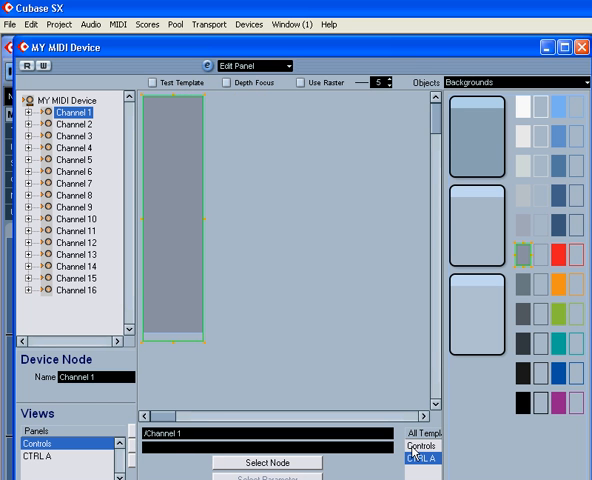
Switch to the Controls panel and select the CTRL A group with its ARP Gate, ARP Velocity and on/off controls.
{"action": "left_click", "coordinate": [422, 446]}
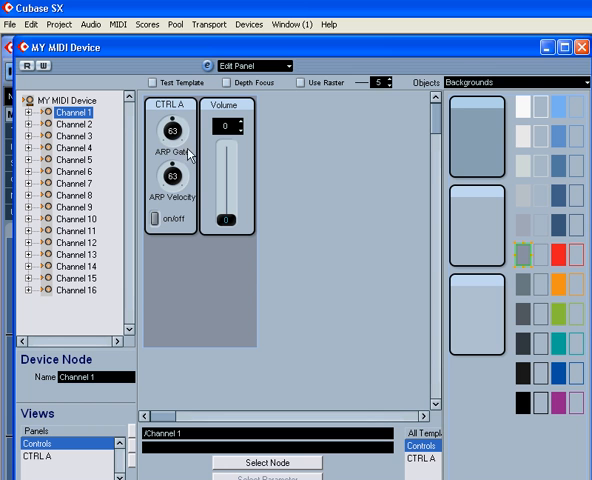
{"action": "left_click", "coordinate": [174, 118]}
{"action": "left_click", "coordinate": [173, 130]}
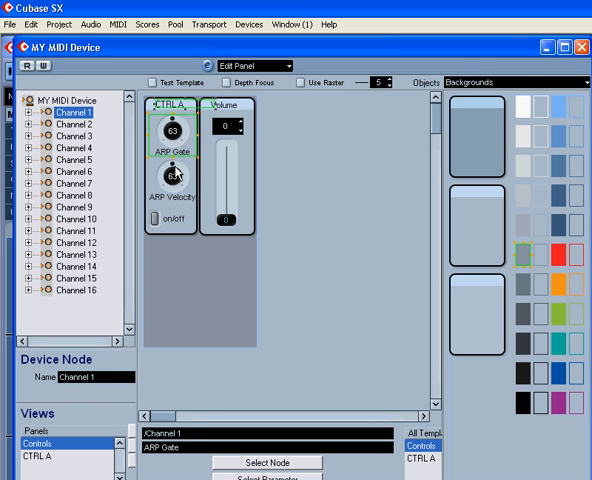
{"action": "left_click", "coordinate": [172, 176]}
{"action": "left_click", "coordinate": [156, 219]}
{"action": "left_click", "coordinate": [181, 232]}
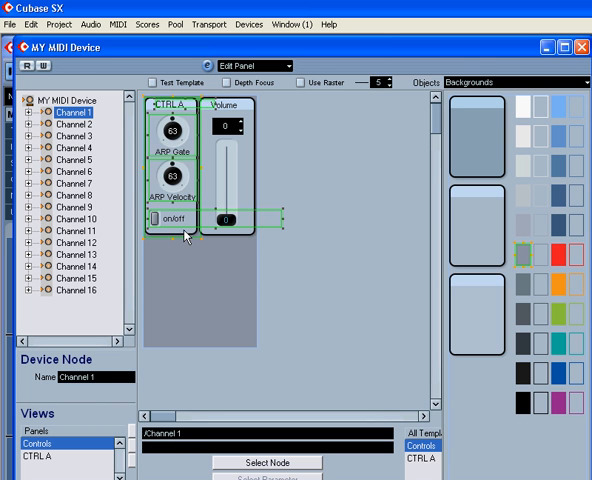
Copy the selected controls via Edit > Copy and return to the empty CTRL A panel.
{"action": "left_click", "coordinate": [32, 24]}
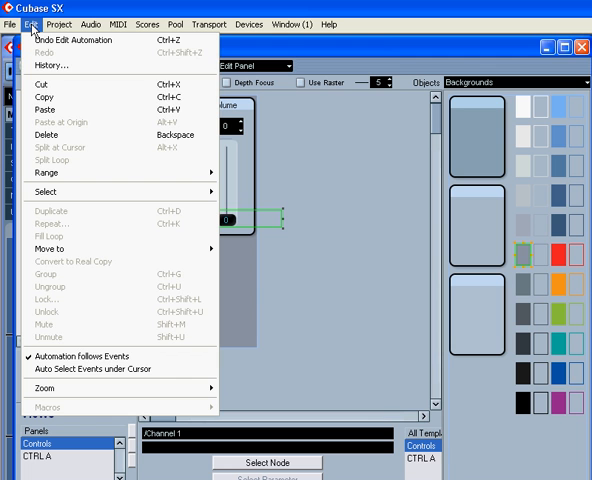
{"action": "left_click", "coordinate": [68, 98]}
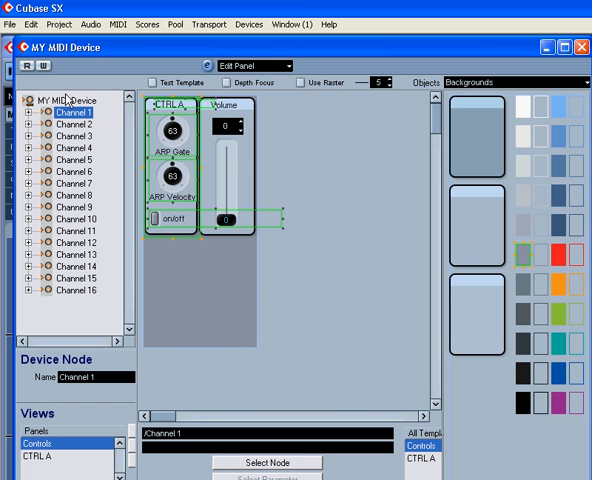
{"action": "left_click", "coordinate": [420, 458]}
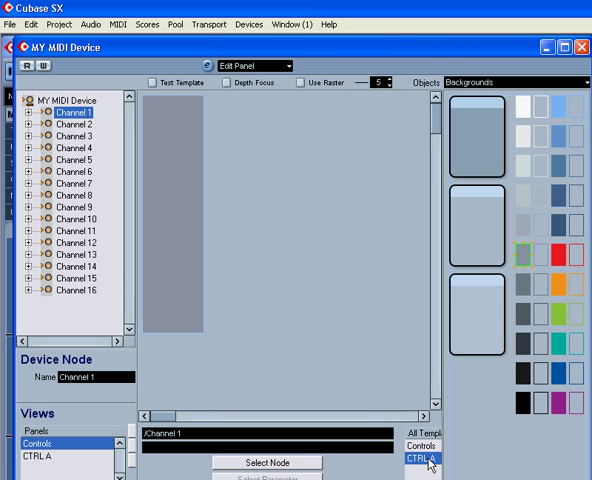
Paste the copied CTRL A group into the panel and send its pasted background To Background.
{"action": "left_click", "coordinate": [32, 24]}
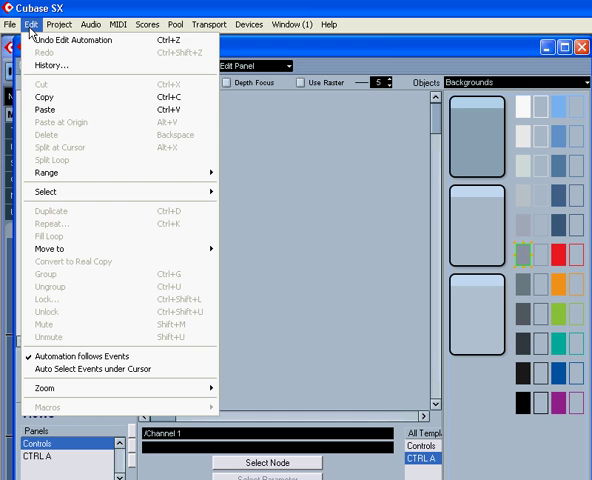
{"action": "left_click", "coordinate": [68, 112]}
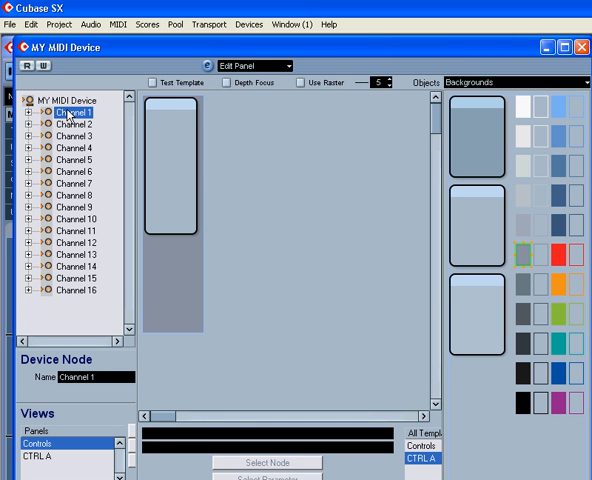
{"action": "left_click", "coordinate": [185, 176]}
{"action": "right_click", "coordinate": [170, 157]}
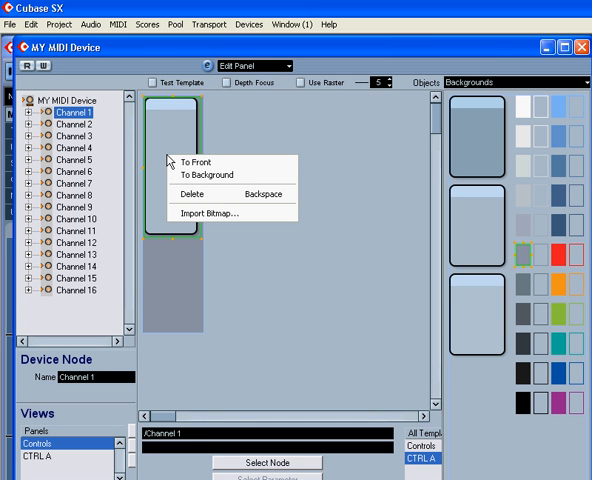
{"action": "left_click", "coordinate": [227, 178]}
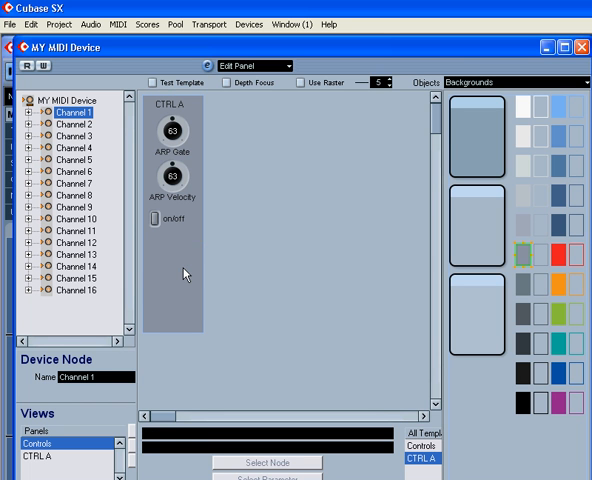
Send the panel's grey background object To Background so the controls show on top.
{"action": "left_click", "coordinate": [185, 275]}
{"action": "right_click", "coordinate": [188, 270]}
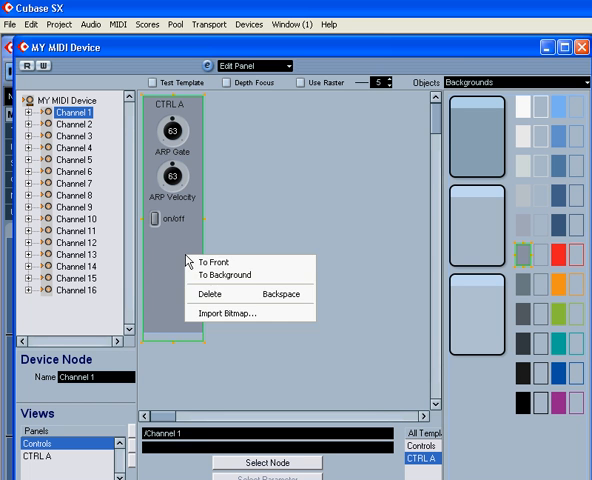
{"action": "left_click", "coordinate": [216, 275]}
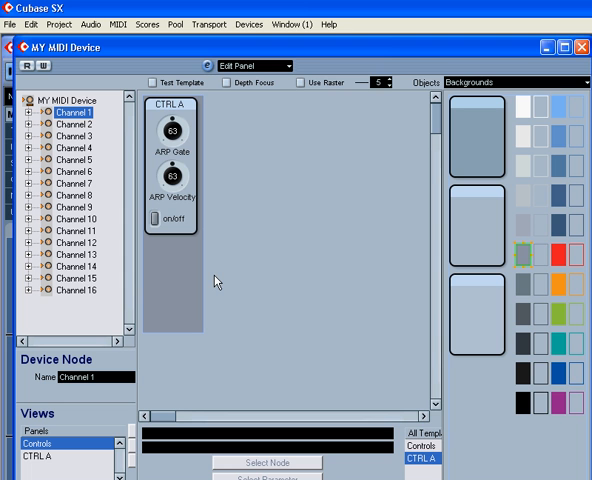
Close the device editor and save the MY MIDI Device changes.
{"action": "left_click", "coordinate": [582, 47]}
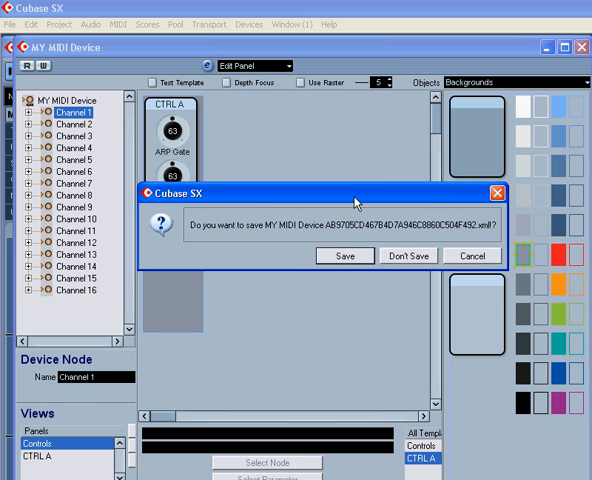
{"action": "left_click", "coordinate": [336, 255]}
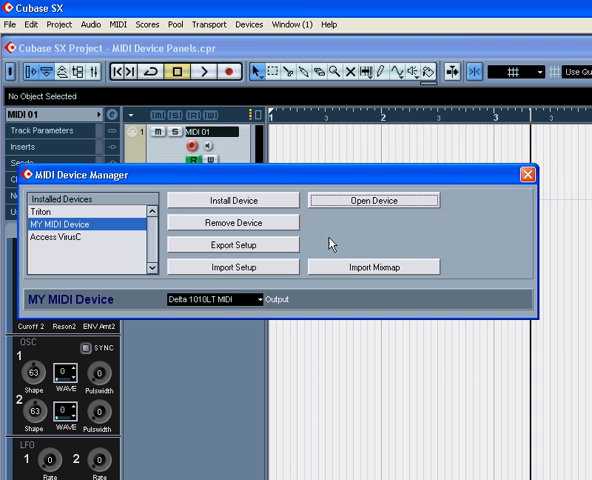
{"action": "left_click_drag", "start_coordinate": [310, 178], "coordinate": [330, 152]}
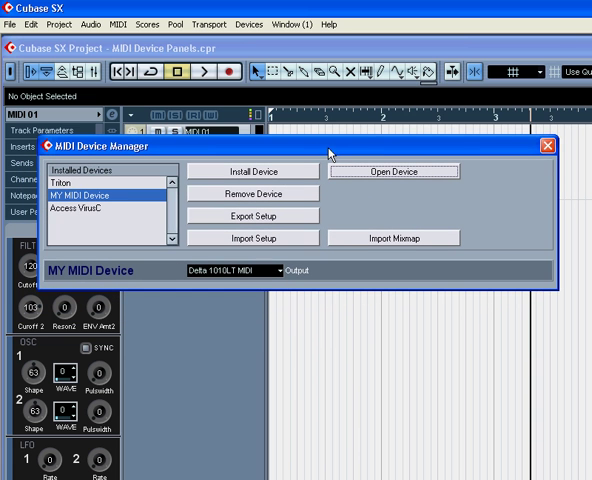
Close the MIDI Device Manager and add a new MIDI track, MIDI 02.
{"action": "left_click", "coordinate": [547, 148]}
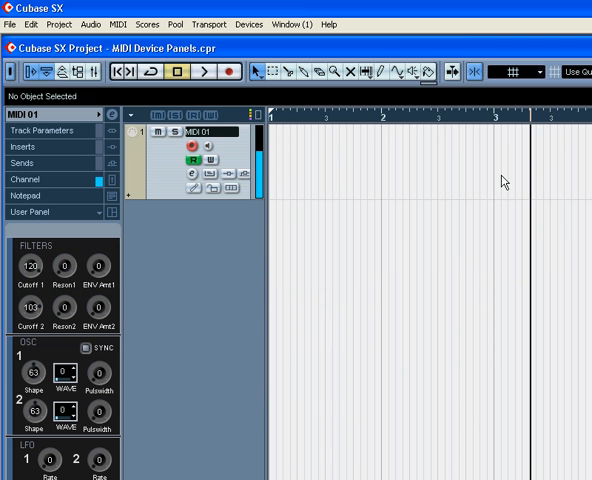
{"action": "right_click", "coordinate": [176, 230]}
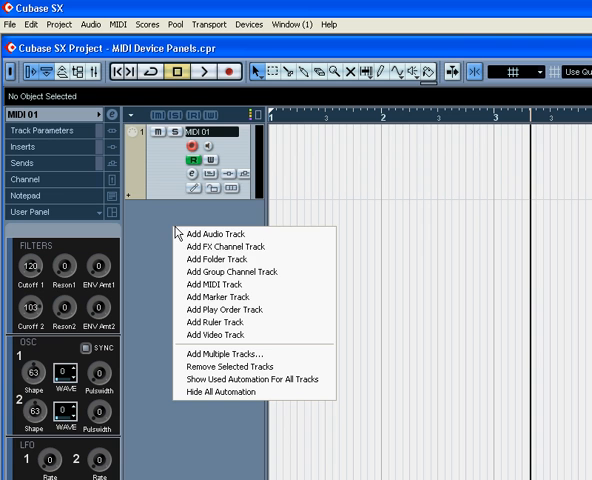
{"action": "left_click", "coordinate": [243, 288]}
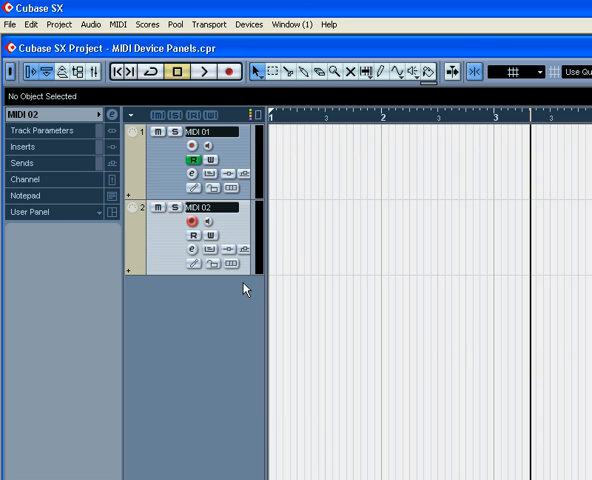
Route MIDI 02's output to MY MIDI Device in the inspector's main section.
{"action": "left_click", "coordinate": [52, 118]}
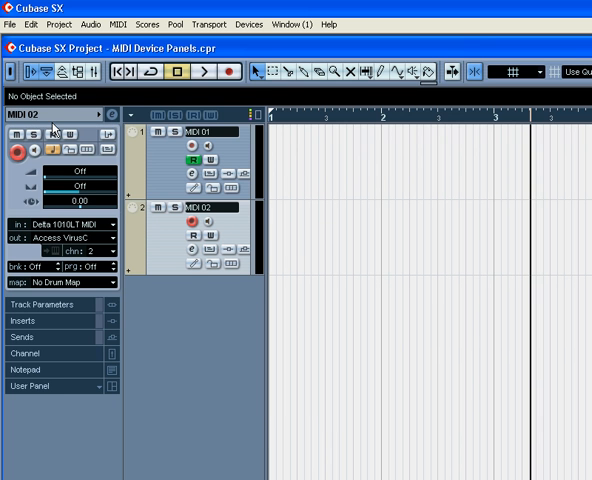
{"action": "left_click", "coordinate": [70, 238]}
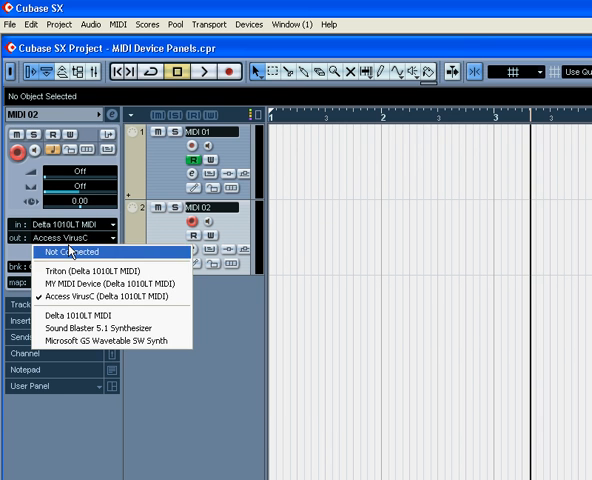
{"action": "left_click", "coordinate": [118, 284]}
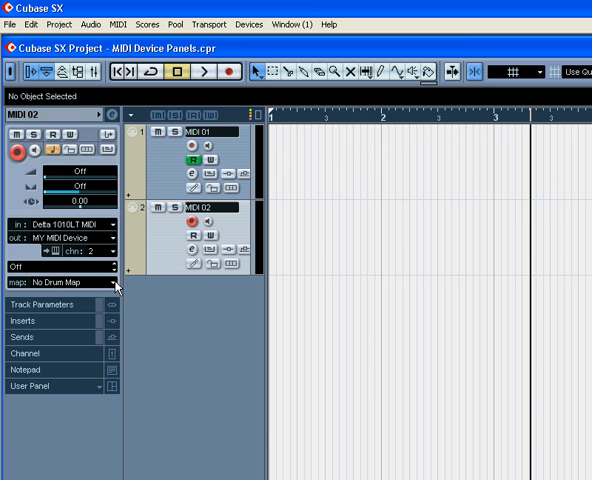
{"action": "left_click", "coordinate": [29, 385]}
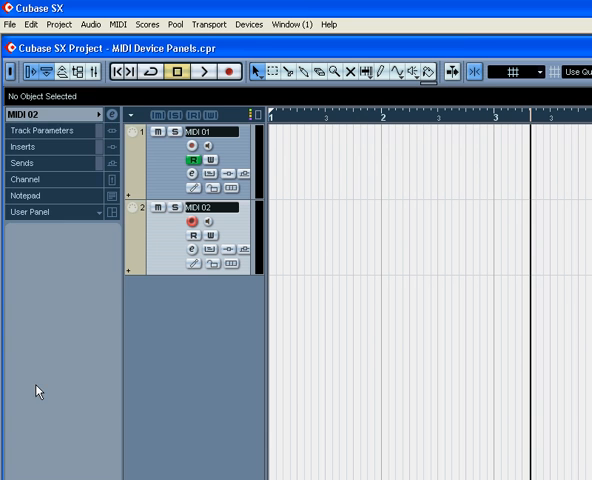
Load Channel 2's Controls panel into MIDI 02's inspector User Panel section.
{"action": "left_click", "coordinate": [100, 213]}
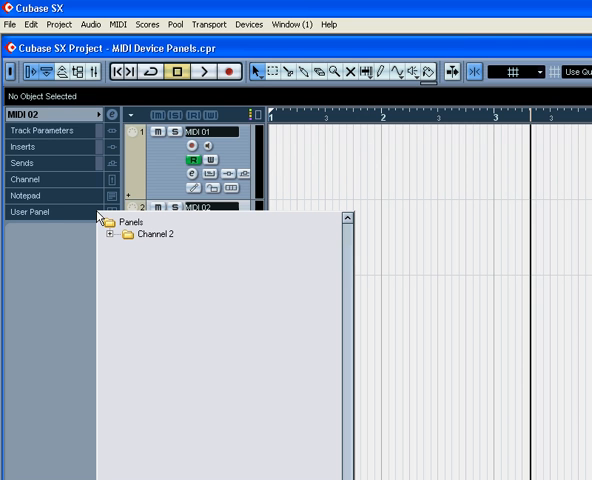
{"action": "left_click", "coordinate": [112, 235]}
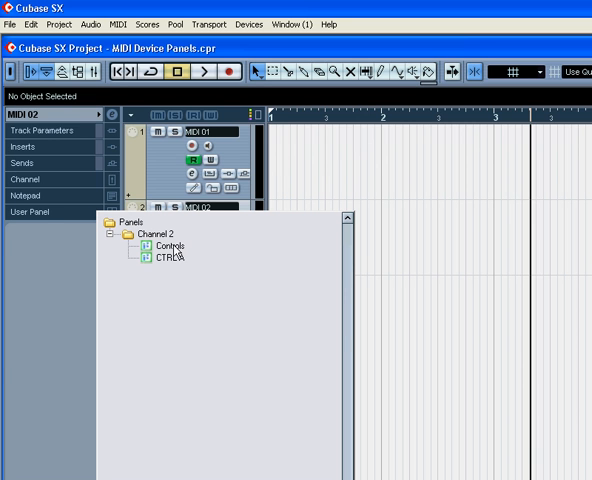
{"action": "left_click", "coordinate": [170, 247]}
Try the panel: volume up to 71, ARP Velocity 51, ARP Gate down, volume back near 35.
{"action": "left_click_drag", "start_coordinate": [89, 362], "coordinate": [89, 320]}
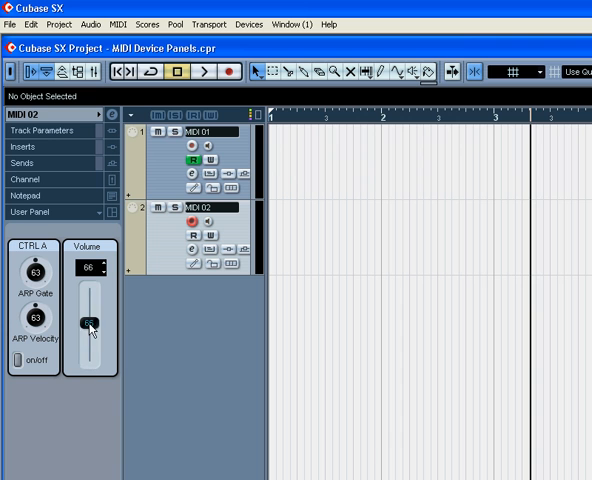
{"action": "left_click_drag", "start_coordinate": [35, 317], "coordinate": [26, 349]}
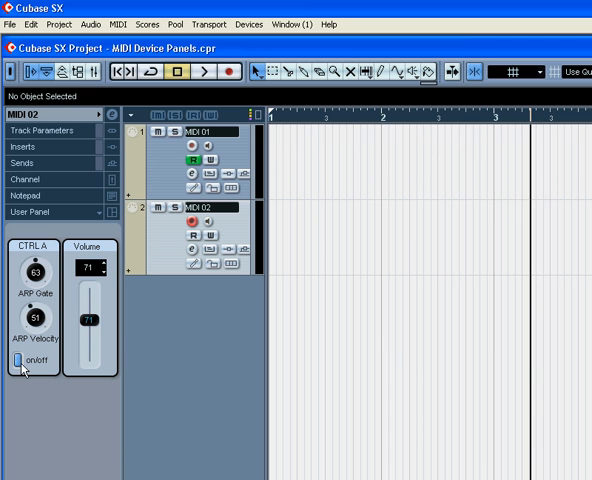
{"action": "mouse_move", "coordinate": [30, 262]}
{"action": "left_mouse_down"}
{"action": "mouse_move", "coordinate": [26, 268]}
{"action": "mouse_move", "coordinate": [28, 262]}
{"action": "left_mouse_up"}
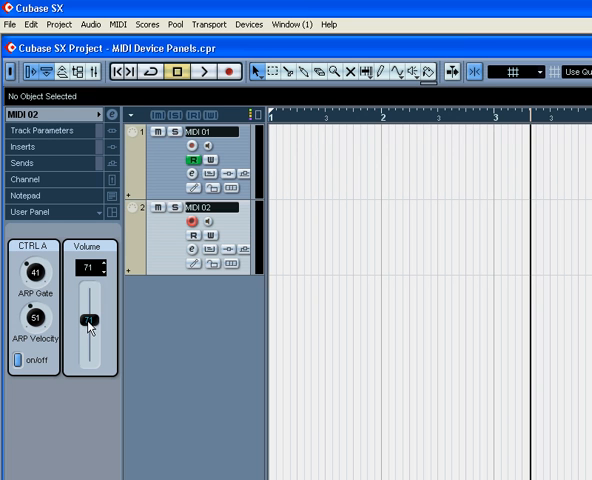
{"action": "left_click_drag", "start_coordinate": [89, 320], "coordinate": [89, 341]}
{"action": "left_click_drag", "start_coordinate": [105, 266], "coordinate": [104, 282]}
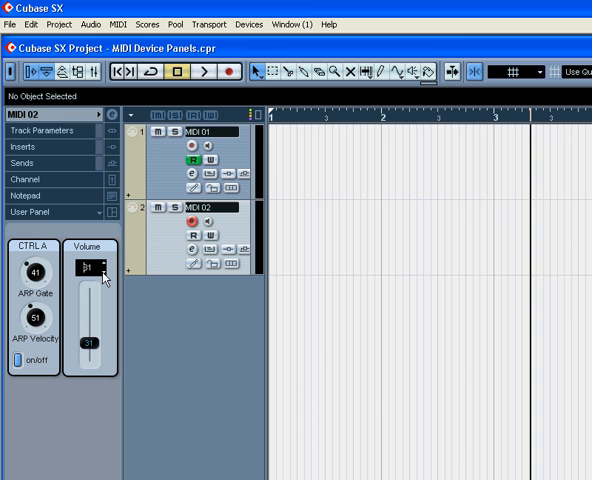
Bring up the Mixer and switch MIDI 02's channel slot to display a User Panel.
{"action": "left_click", "coordinate": [94, 71]}
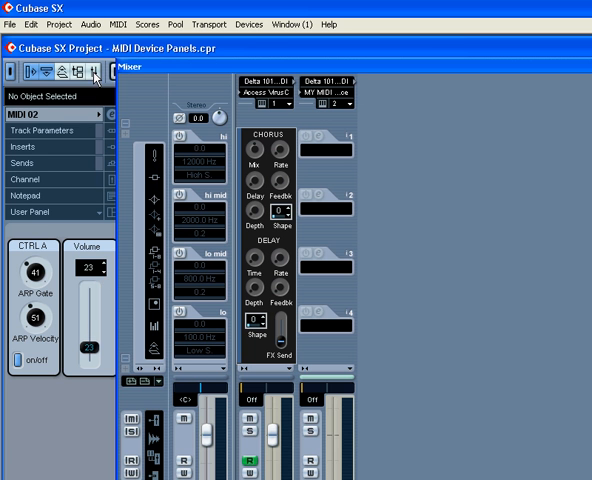
{"action": "left_click_drag", "start_coordinate": [350, 90], "coordinate": [287, 40]}
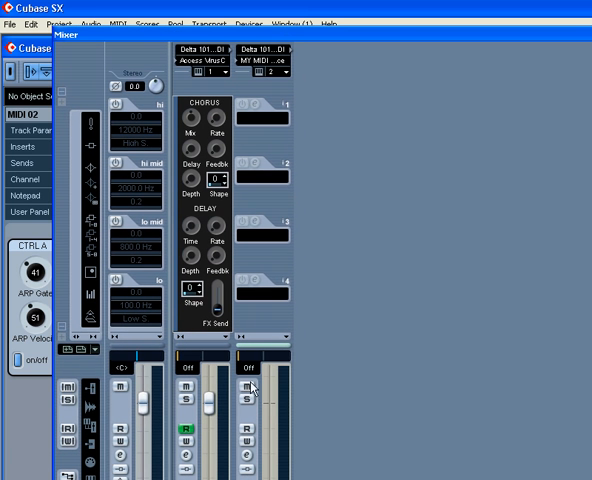
{"action": "left_click", "coordinate": [288, 337]}
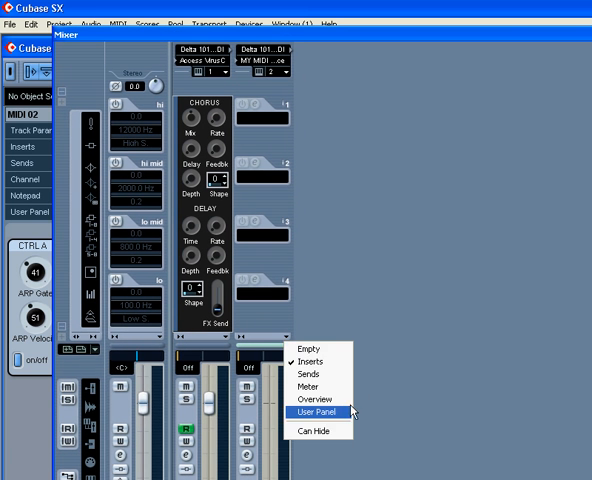
{"action": "left_click", "coordinate": [316, 411]}
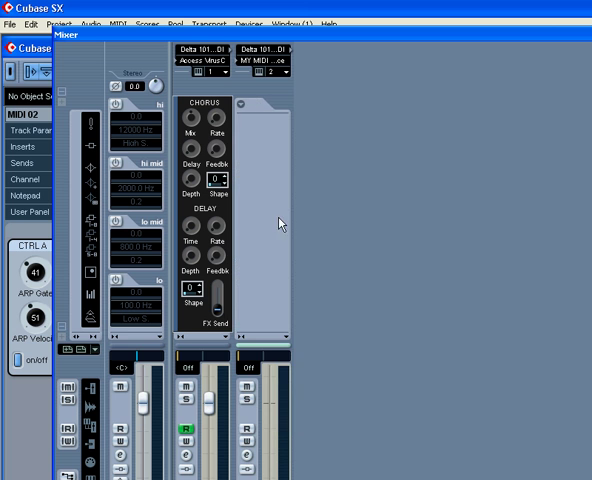
Load Channel 2's CTRL A panel into MIDI 02's mixer channel.
{"action": "left_click", "coordinate": [241, 104]}
{"action": "left_click", "coordinate": [295, 127]}
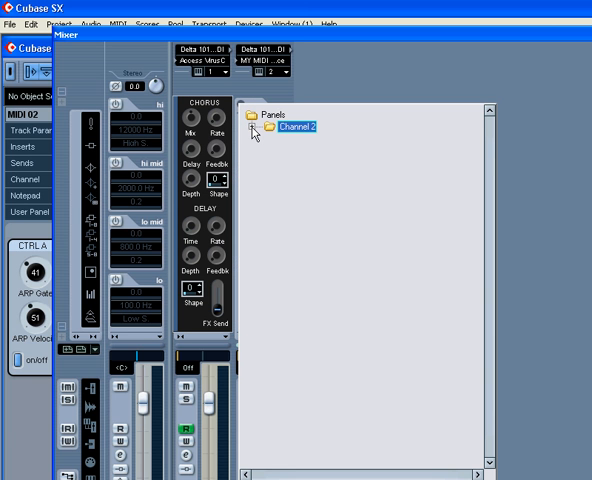
{"action": "left_click", "coordinate": [252, 128]}
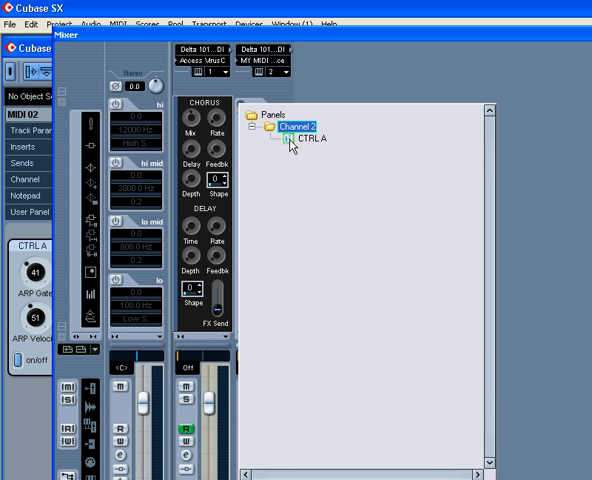
{"action": "double_click", "coordinate": [293, 140]}
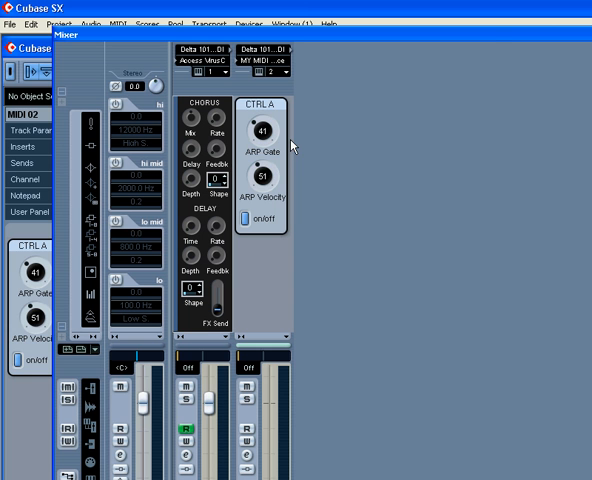
Adjust ARP Velocity down to 21 and ARP Gate from mixer and inspector, confirming they mirror.
{"action": "mouse_move", "coordinate": [264, 174]}
{"action": "left_mouse_down"}
{"action": "mouse_move", "coordinate": [273, 176]}
{"action": "mouse_move", "coordinate": [262, 180]}
{"action": "left_mouse_up"}
{"action": "mouse_move", "coordinate": [262, 128]}
{"action": "left_mouse_down"}
{"action": "mouse_move", "coordinate": [274, 140]}
{"action": "mouse_move", "coordinate": [250, 145]}
{"action": "left_mouse_up"}
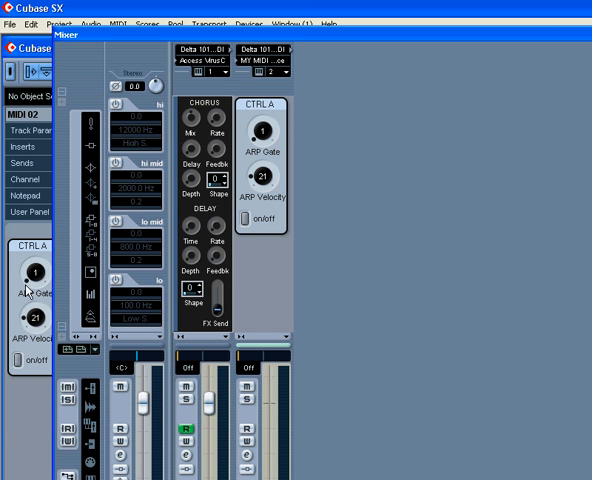
{"action": "left_click_drag", "start_coordinate": [29, 283], "coordinate": [52, 276]}
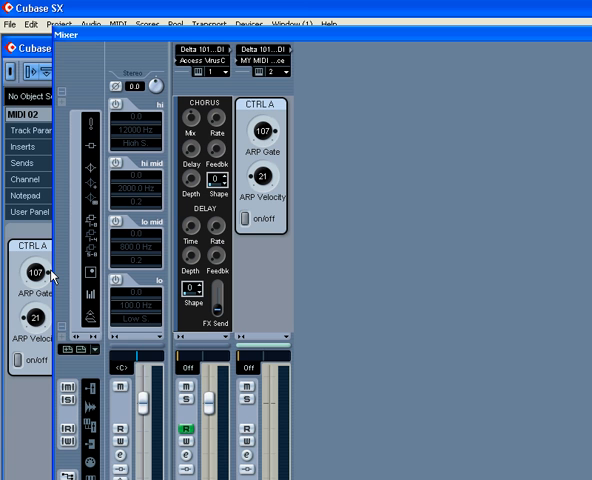